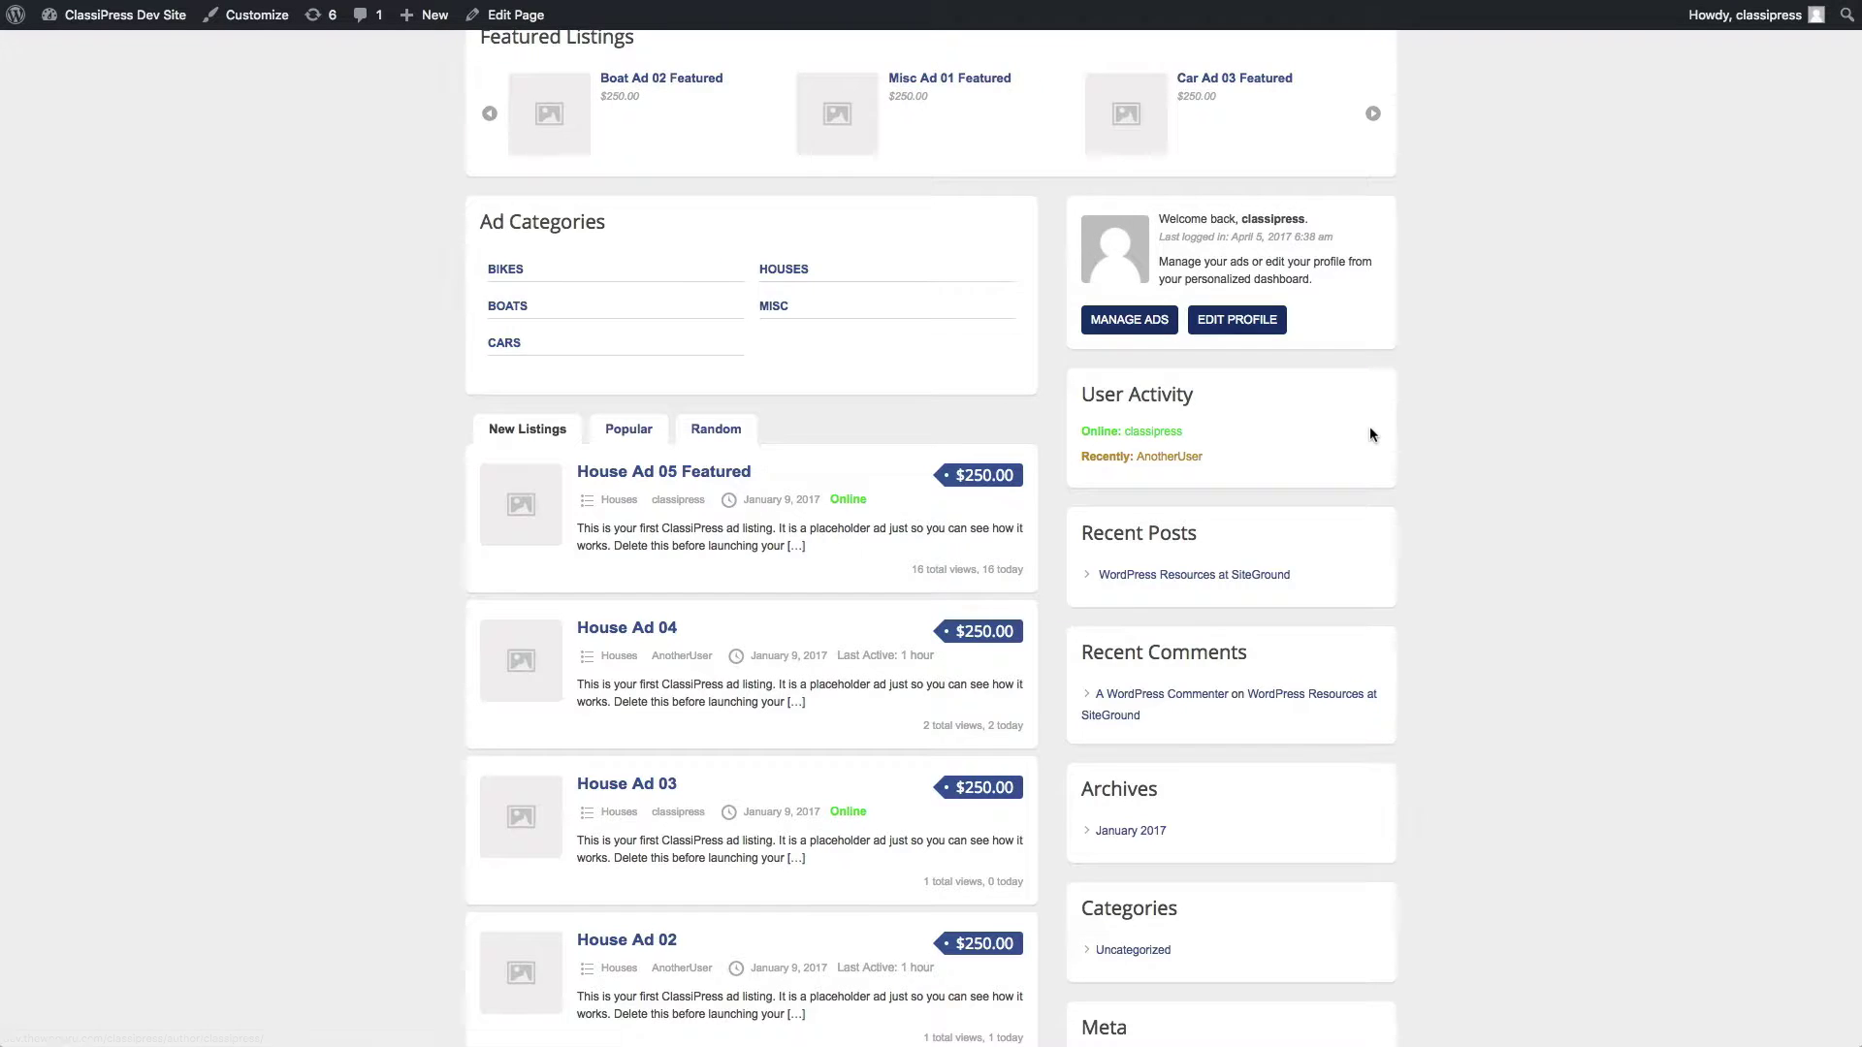
# Review the home page down to its footer, open the Car Ad 01 listing and show its poster details
pyautogui.scroll(-5, 1369, 428)
pyautogui.scroll(-9, 1370, 433)
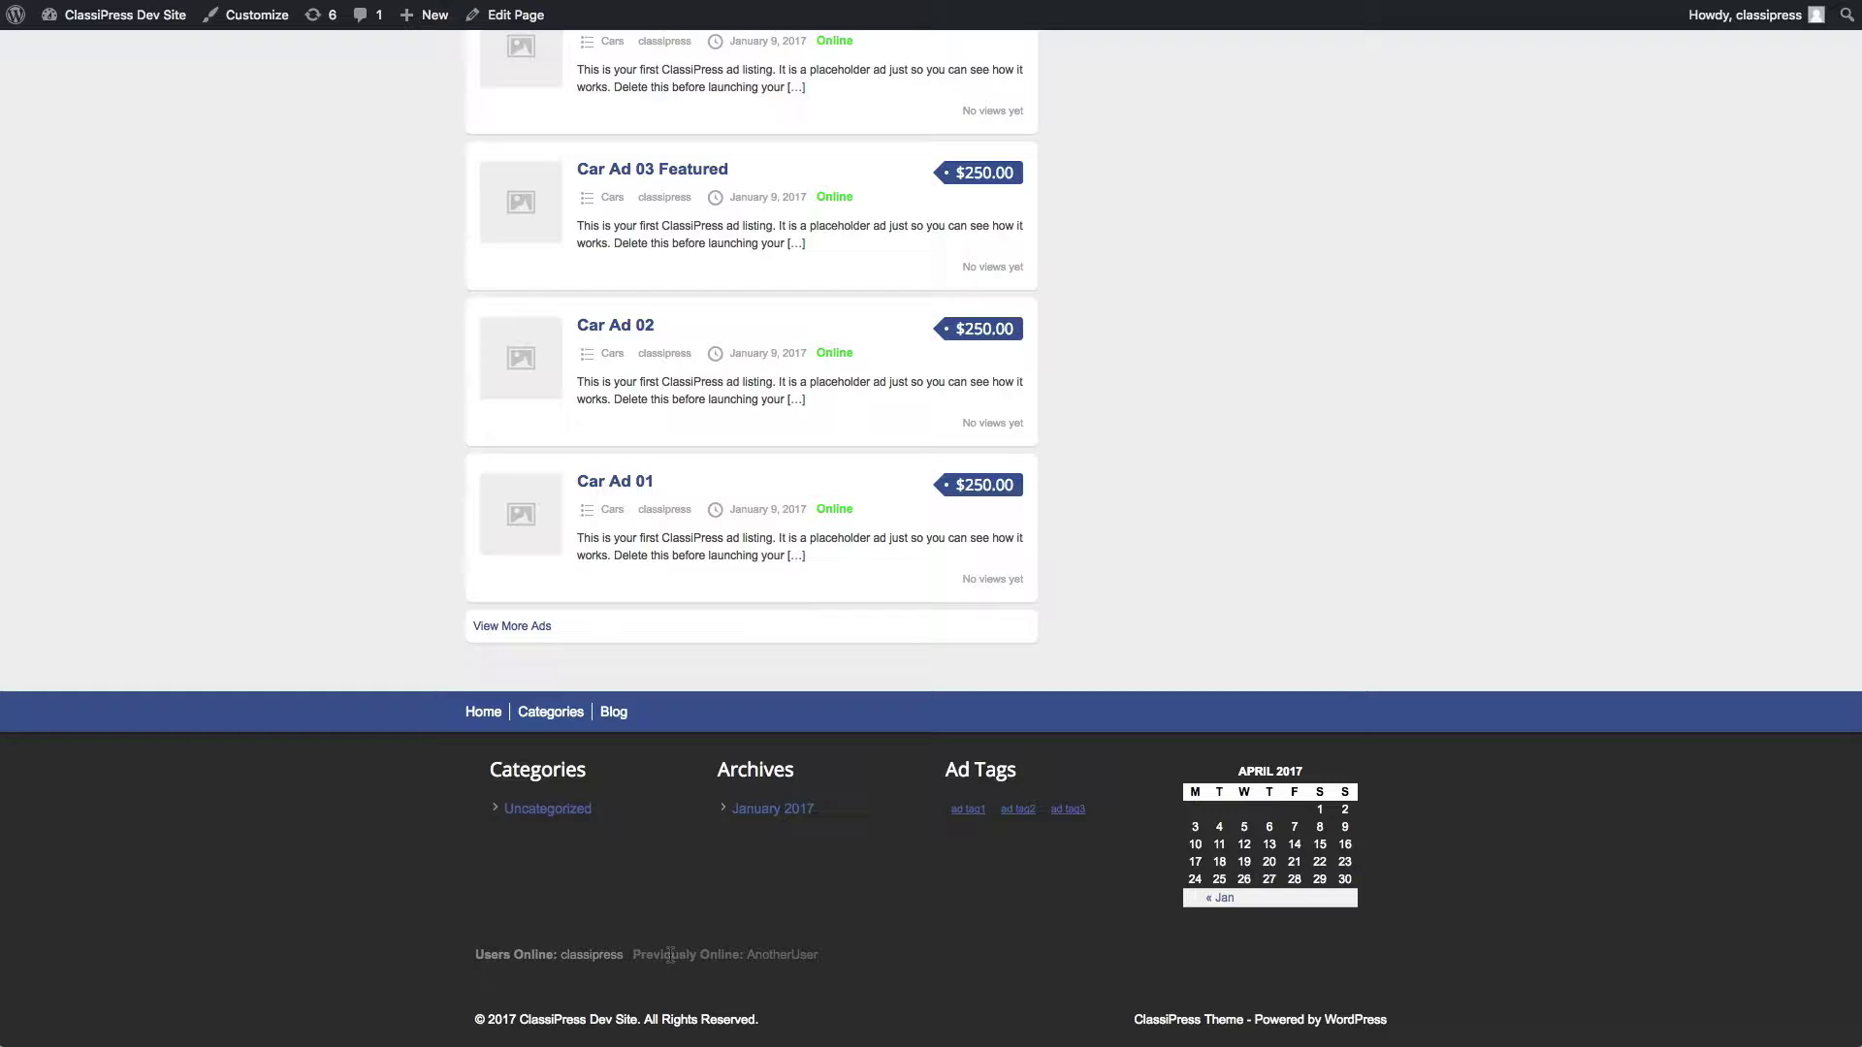
pyautogui.scroll(1, 669, 955)
pyautogui.click(608, 553)
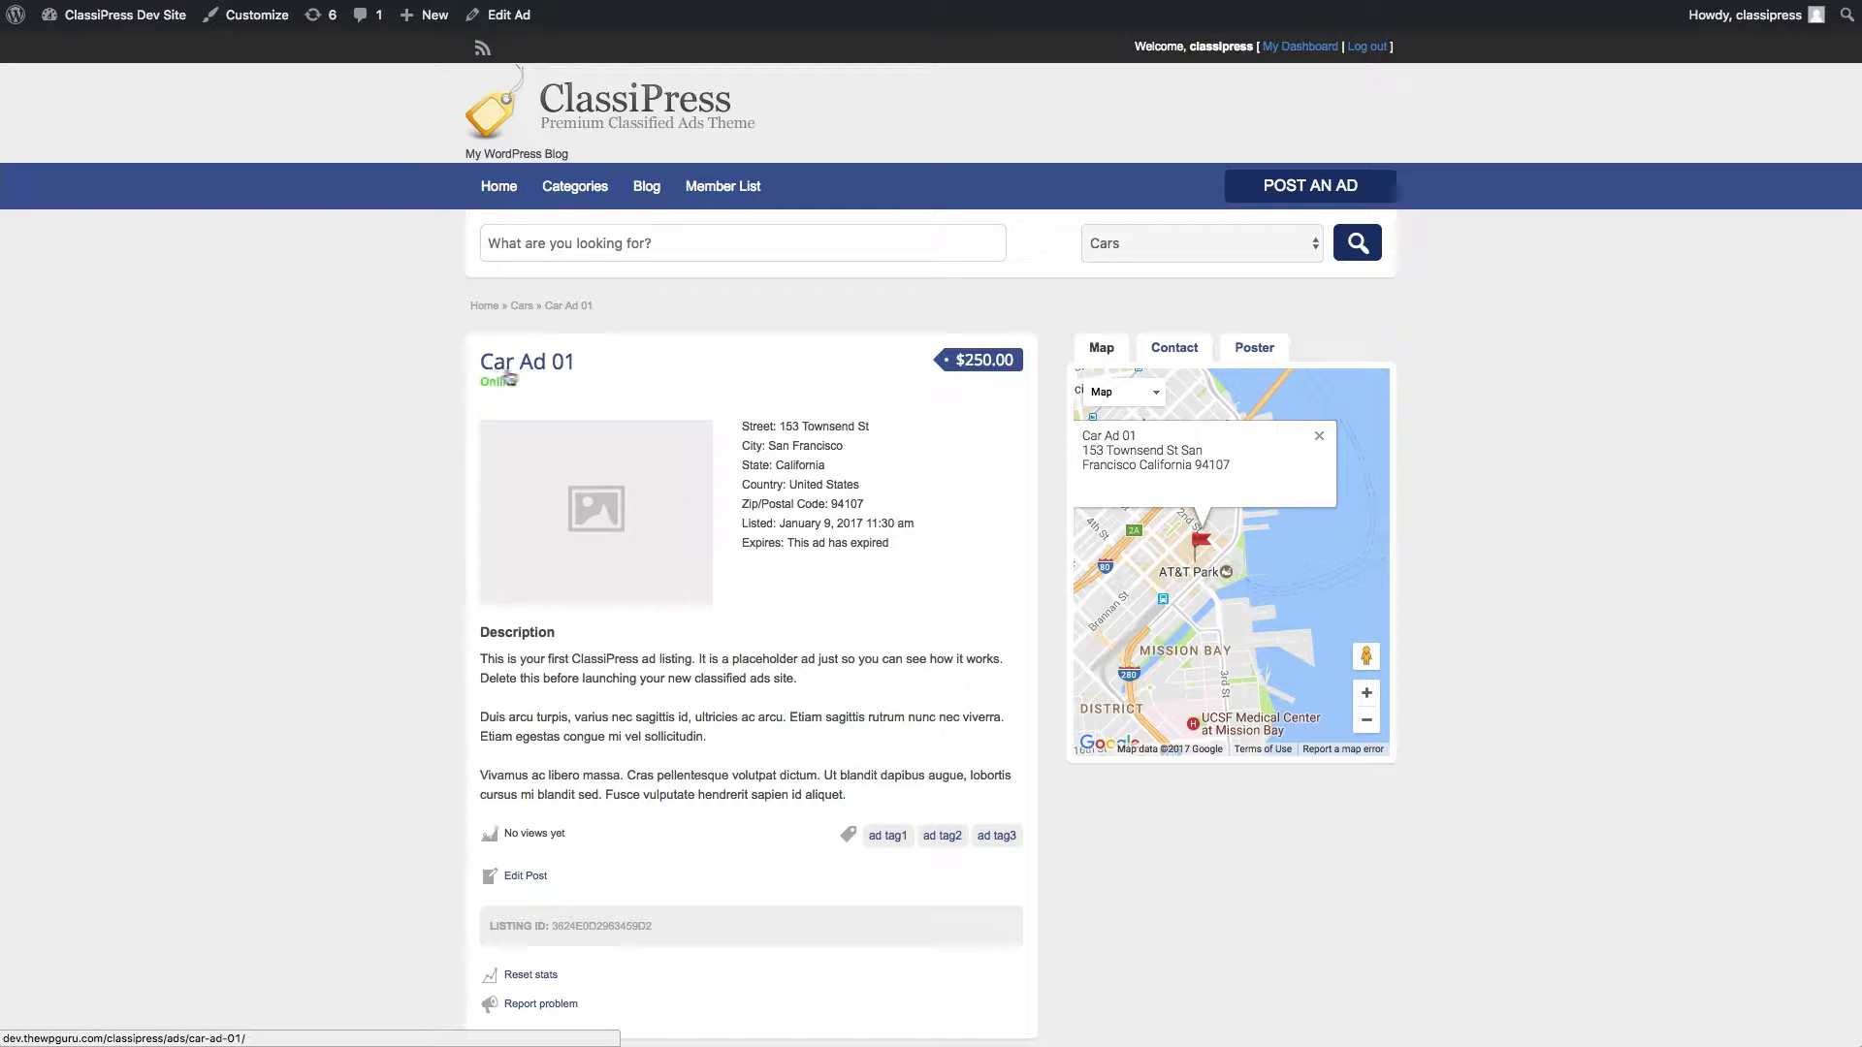
pyautogui.click(1251, 349)
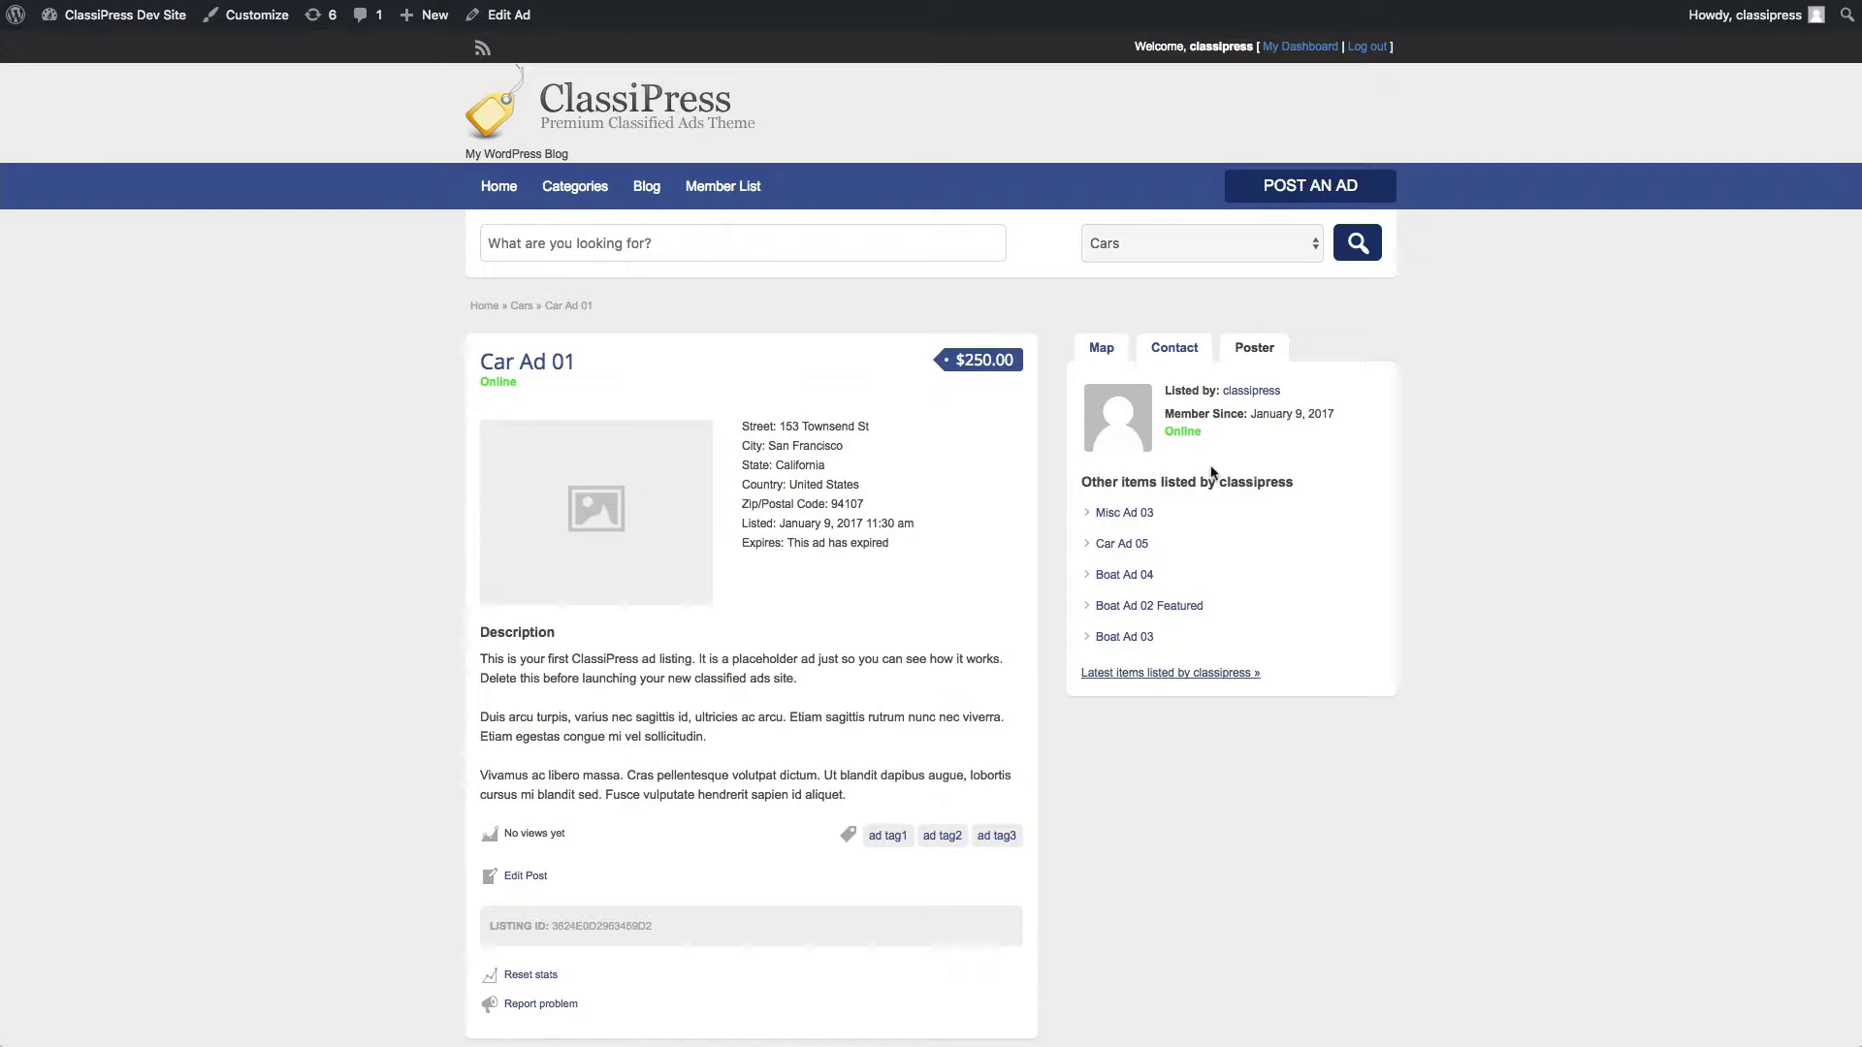
# View the ad poster's profile and its House Ad 05 Featured listing, and return to the home page
pyautogui.click(1245, 395)
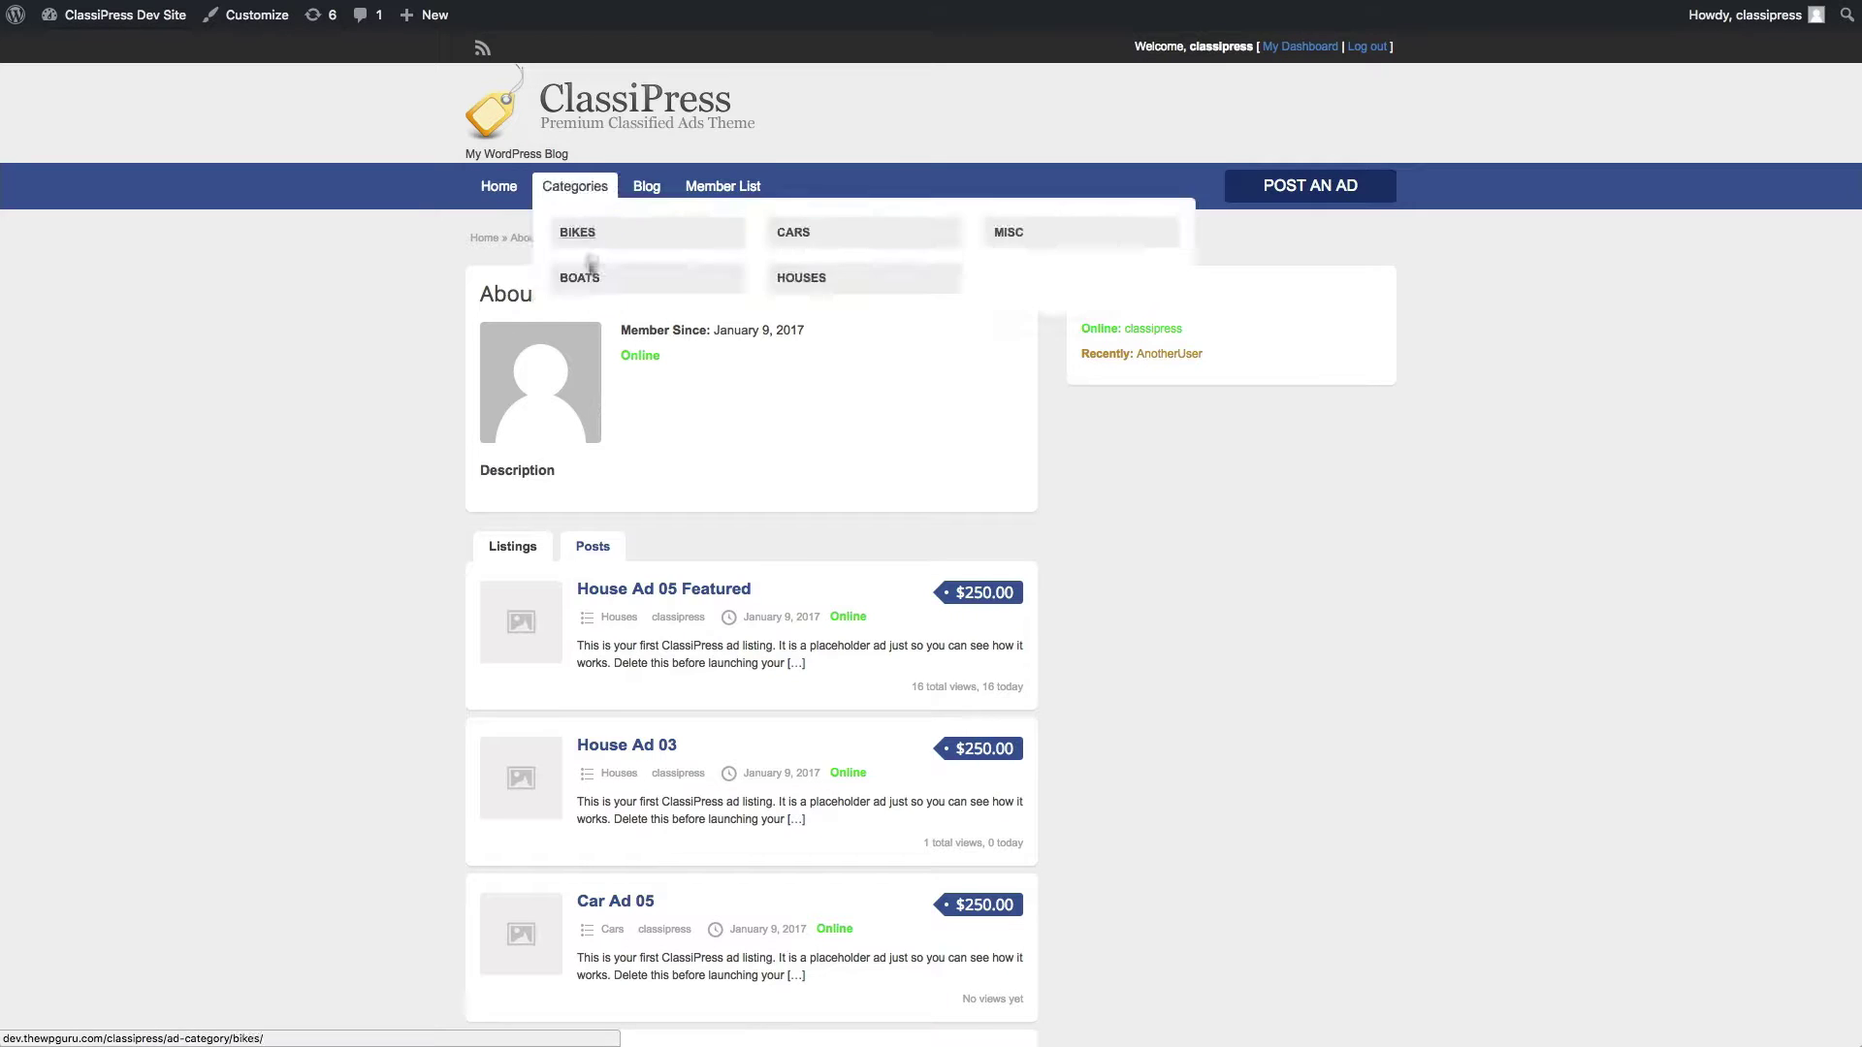
pyautogui.click(662, 592)
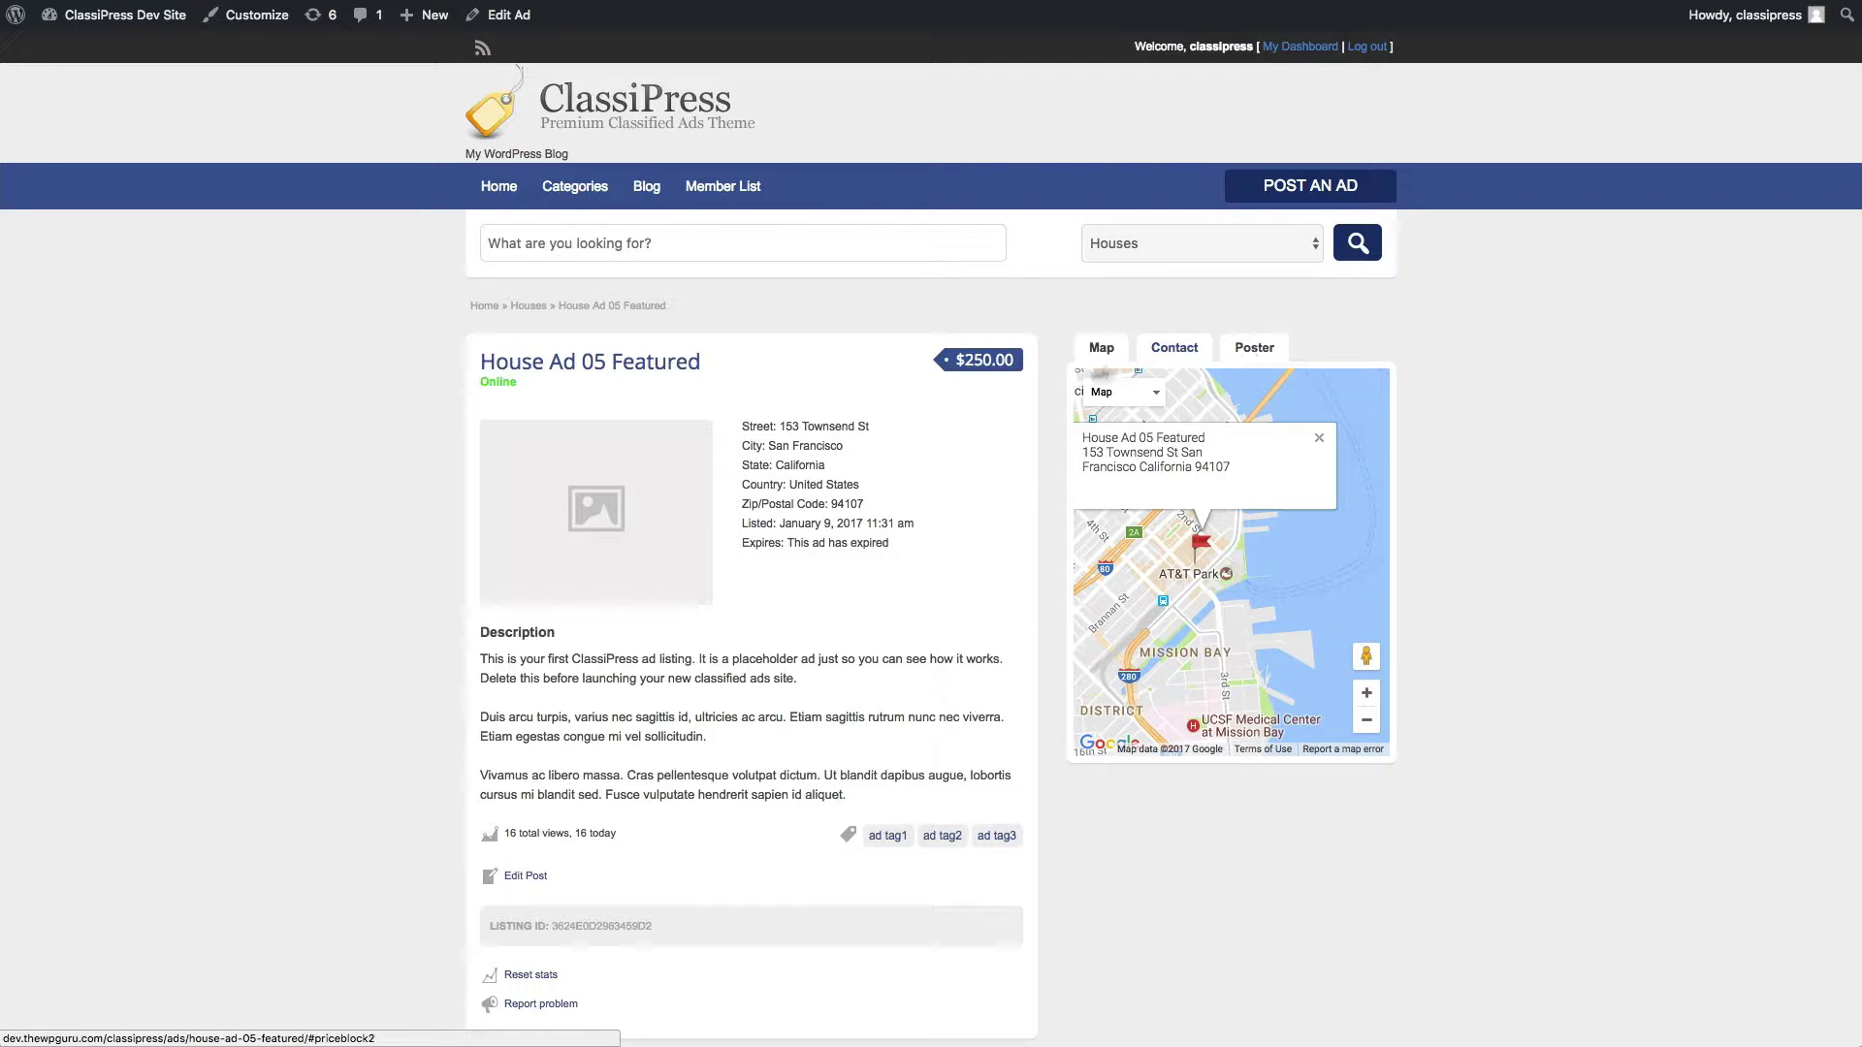
pyautogui.click(514, 194)
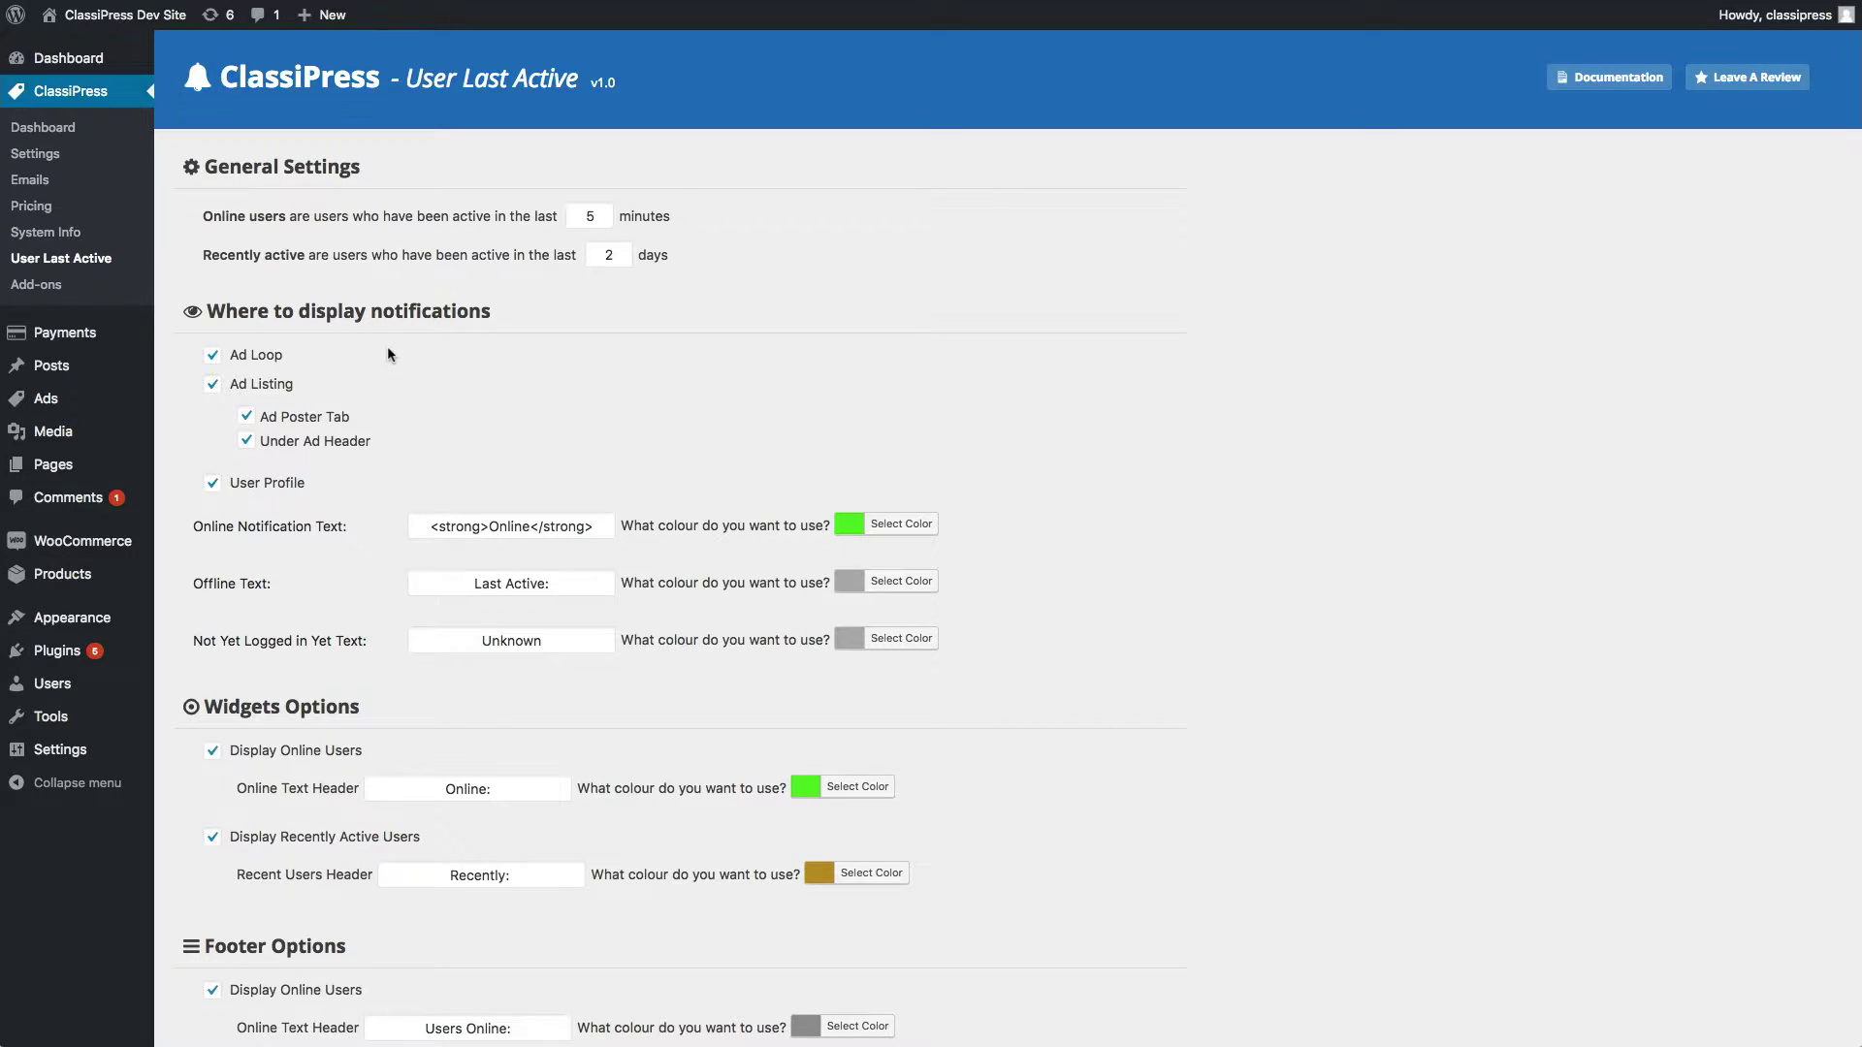
# Compare the notification display settings and Online Notification Text with the House Ad 05 Featured and House Ad 04 listings
pyautogui.scroll(-1, 396, 365)
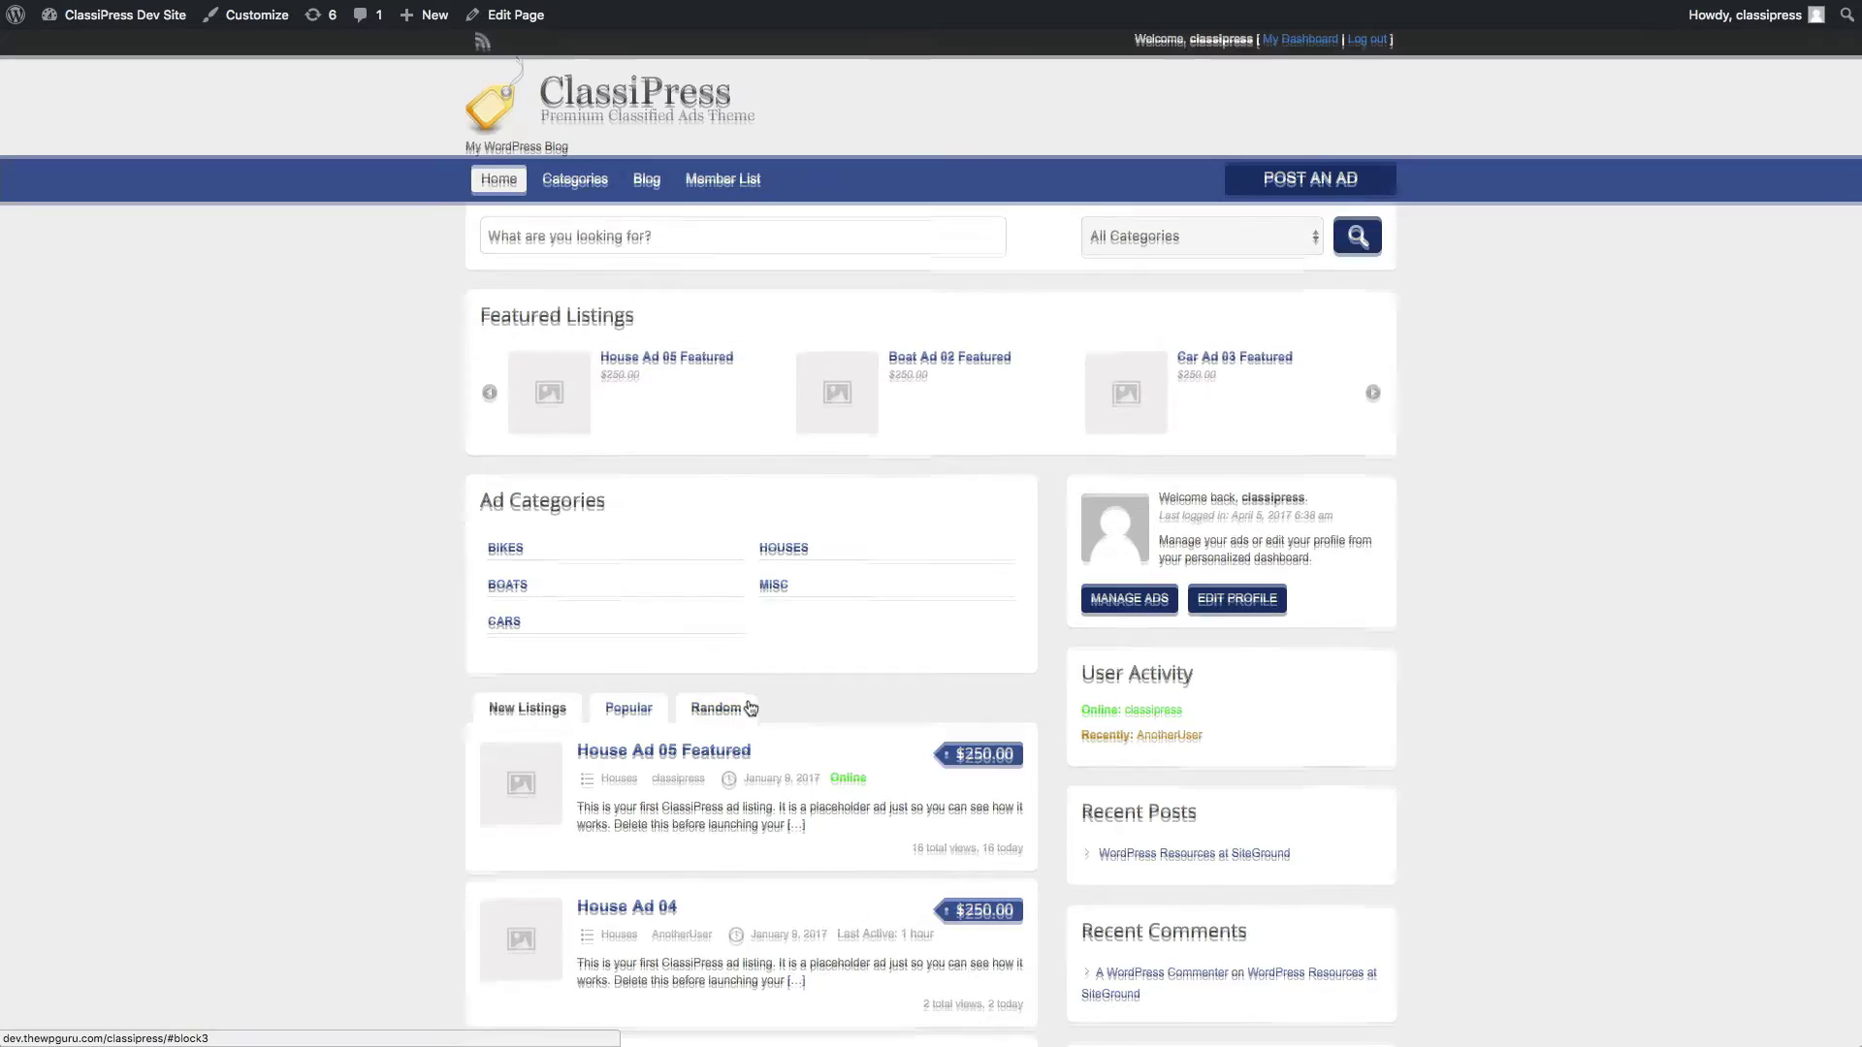
pyautogui.click(684, 723)
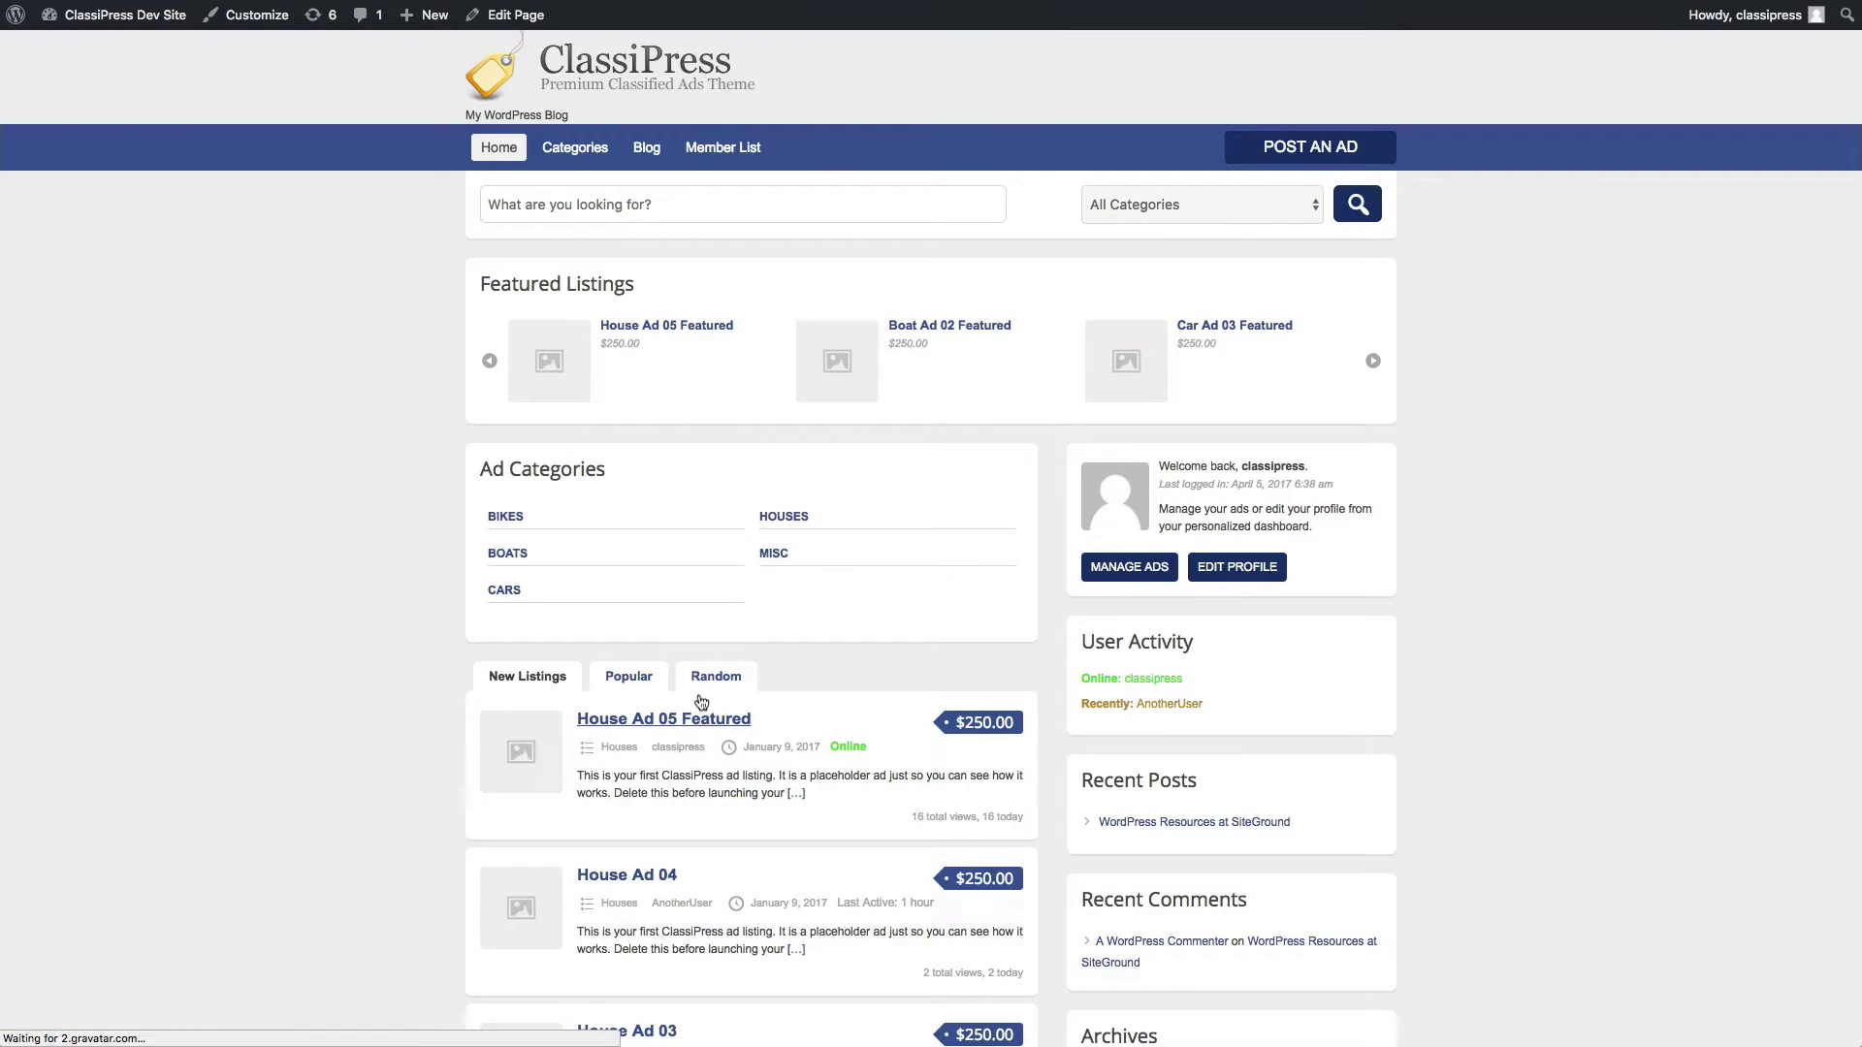
pyautogui.scroll(-2, 546, 391)
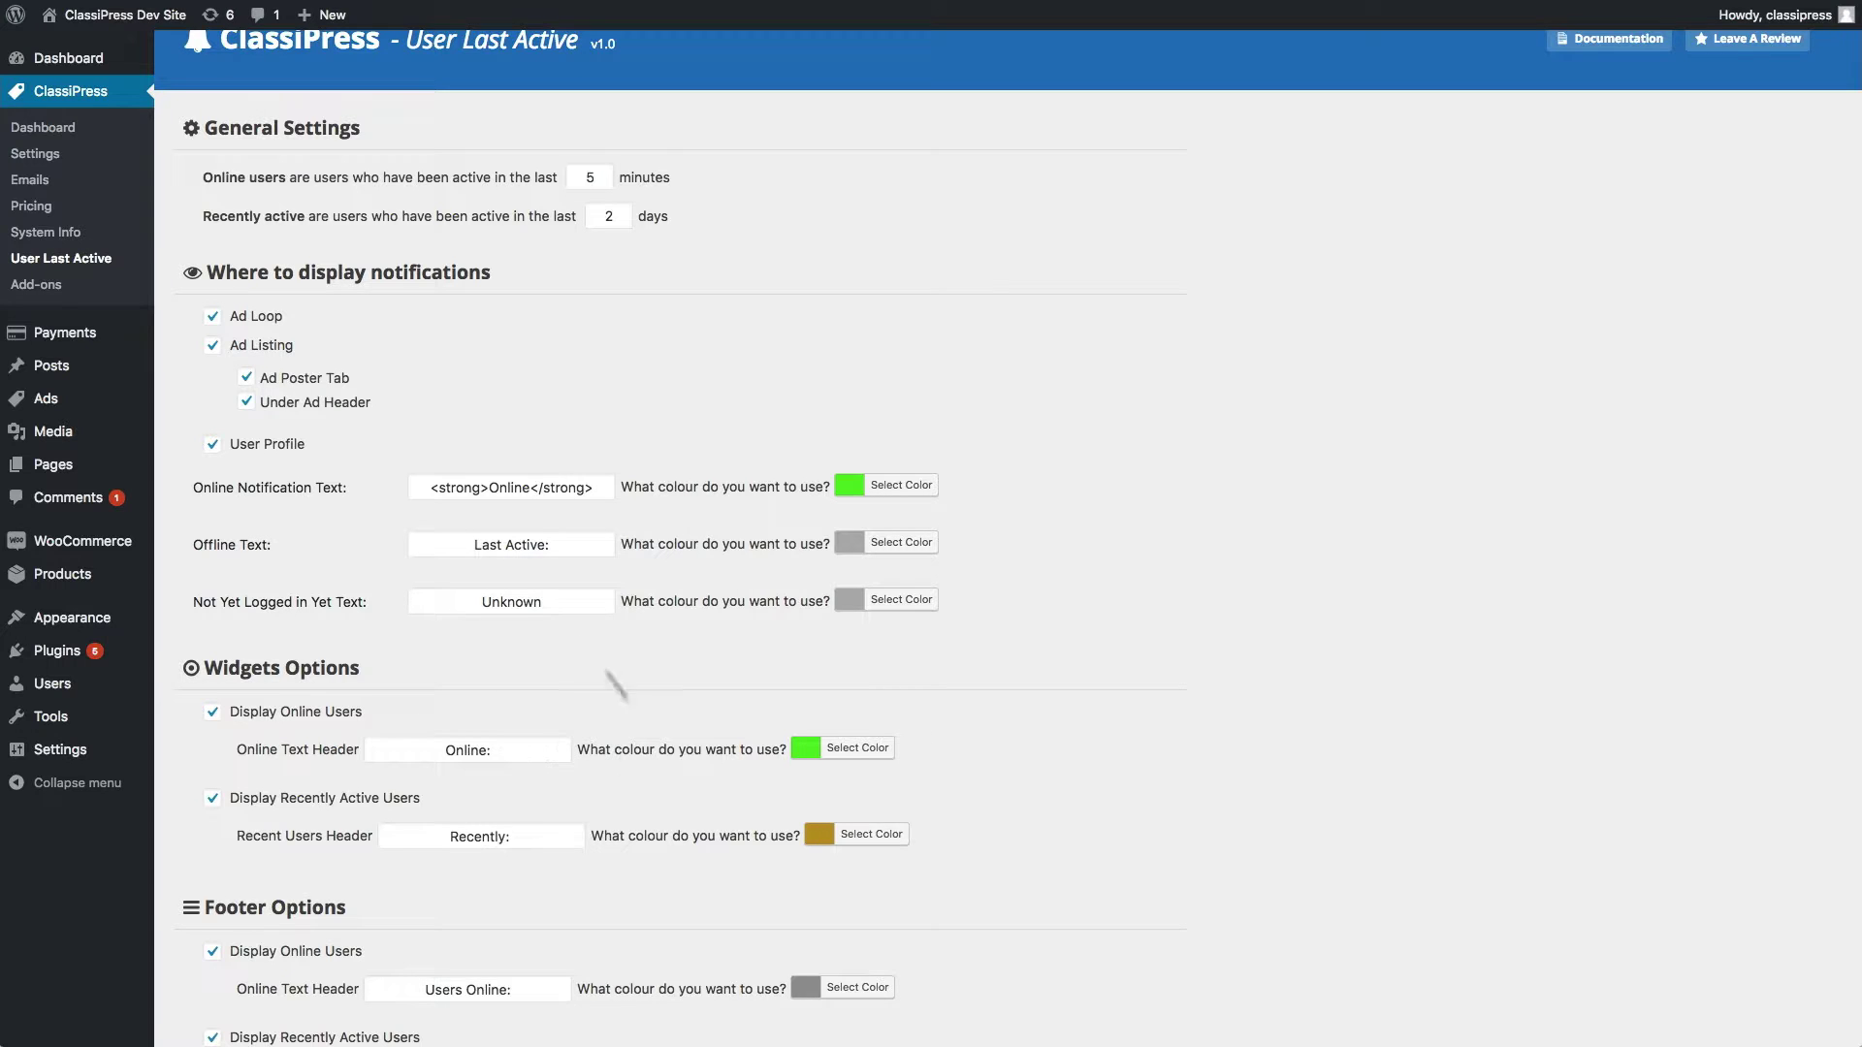
pyautogui.moveTo(539, 492); pyautogui.dragTo(492, 483)
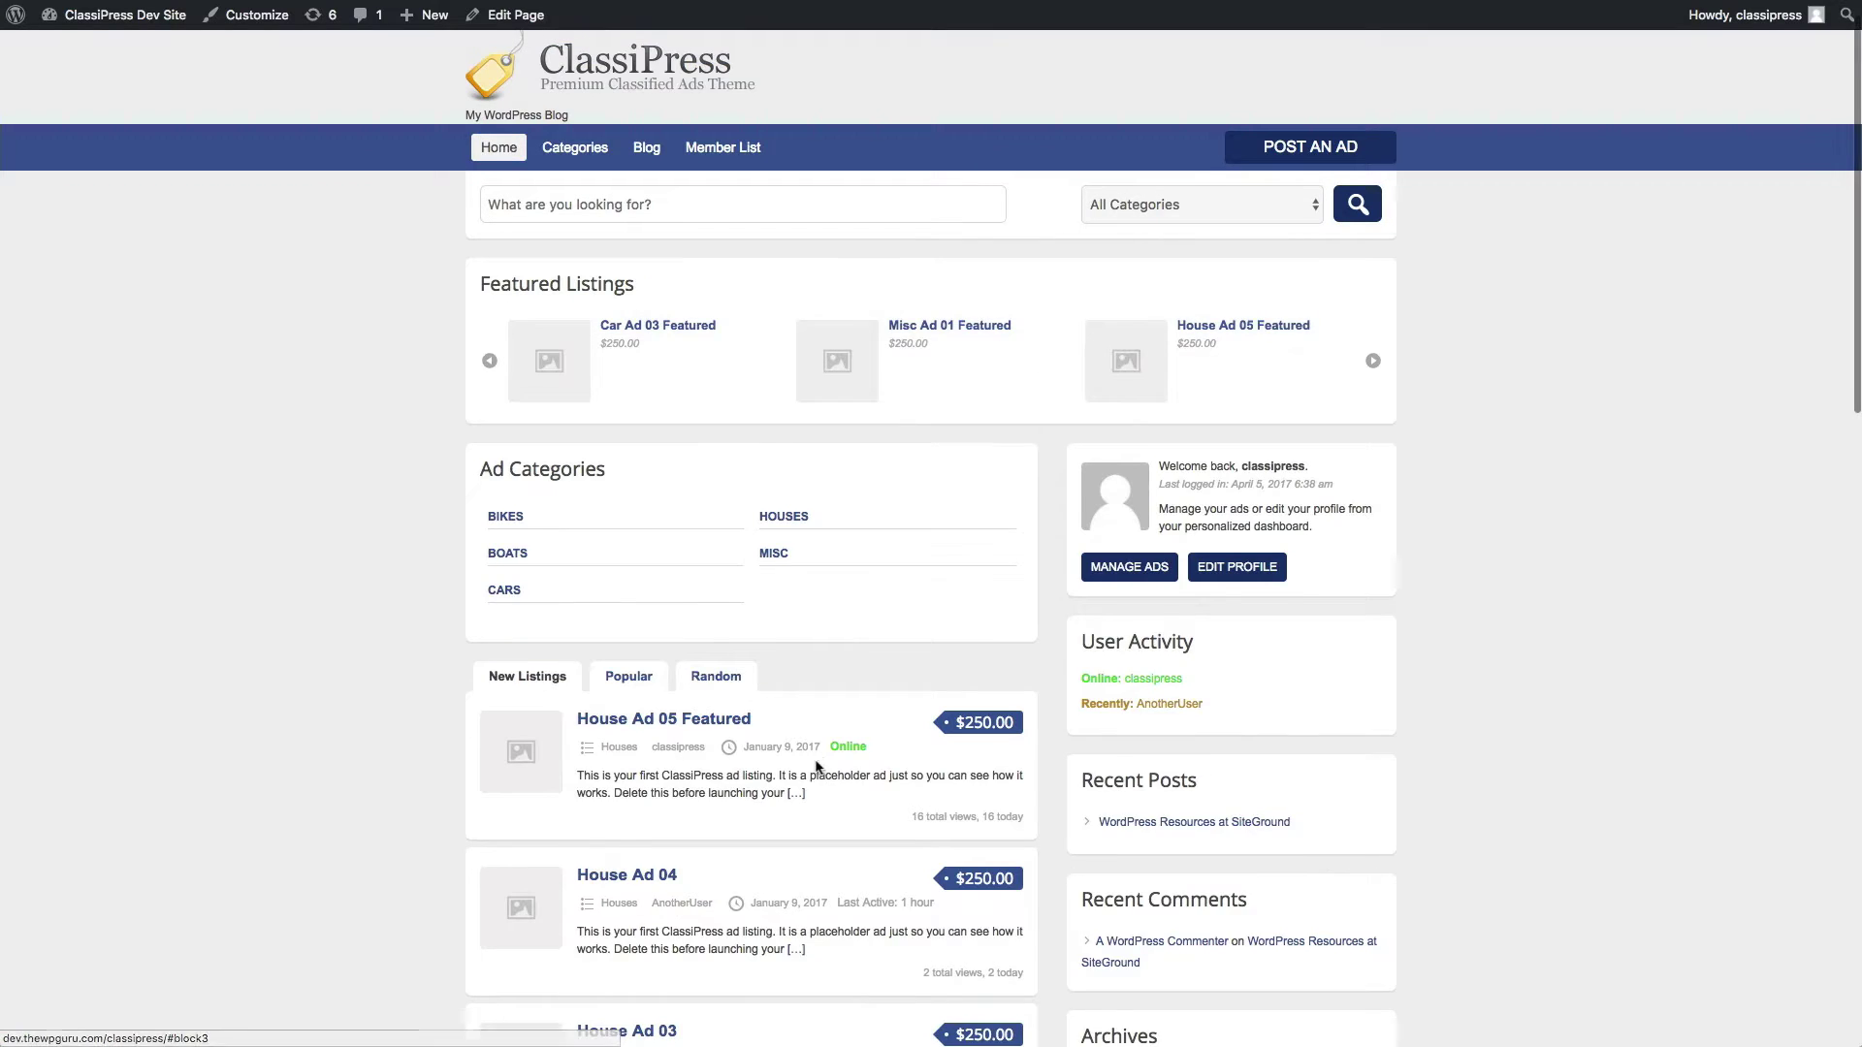
pyautogui.scroll(-2, 814, 766)
pyautogui.click(648, 736)
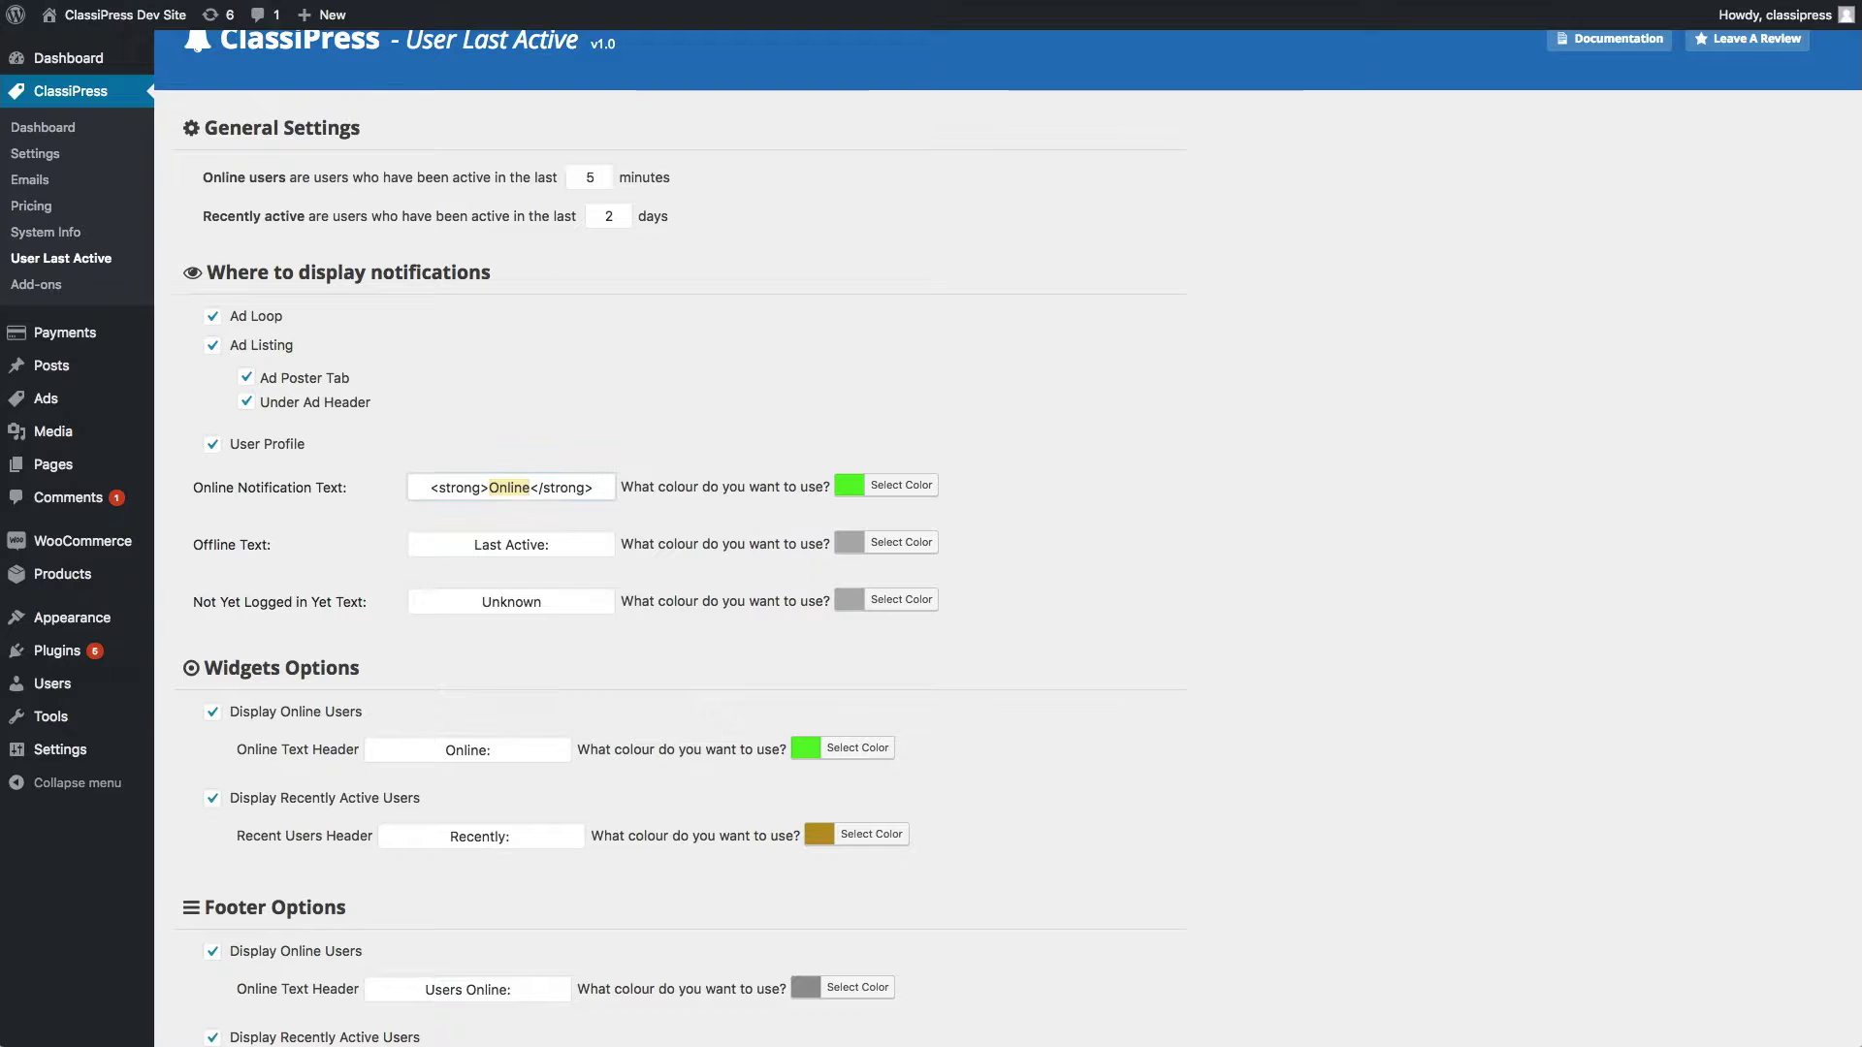
# Examine the Offline Text and Not Yet Logged in Yet Text settings and their matching statuses in the home page listings
pyautogui.click(561, 548)
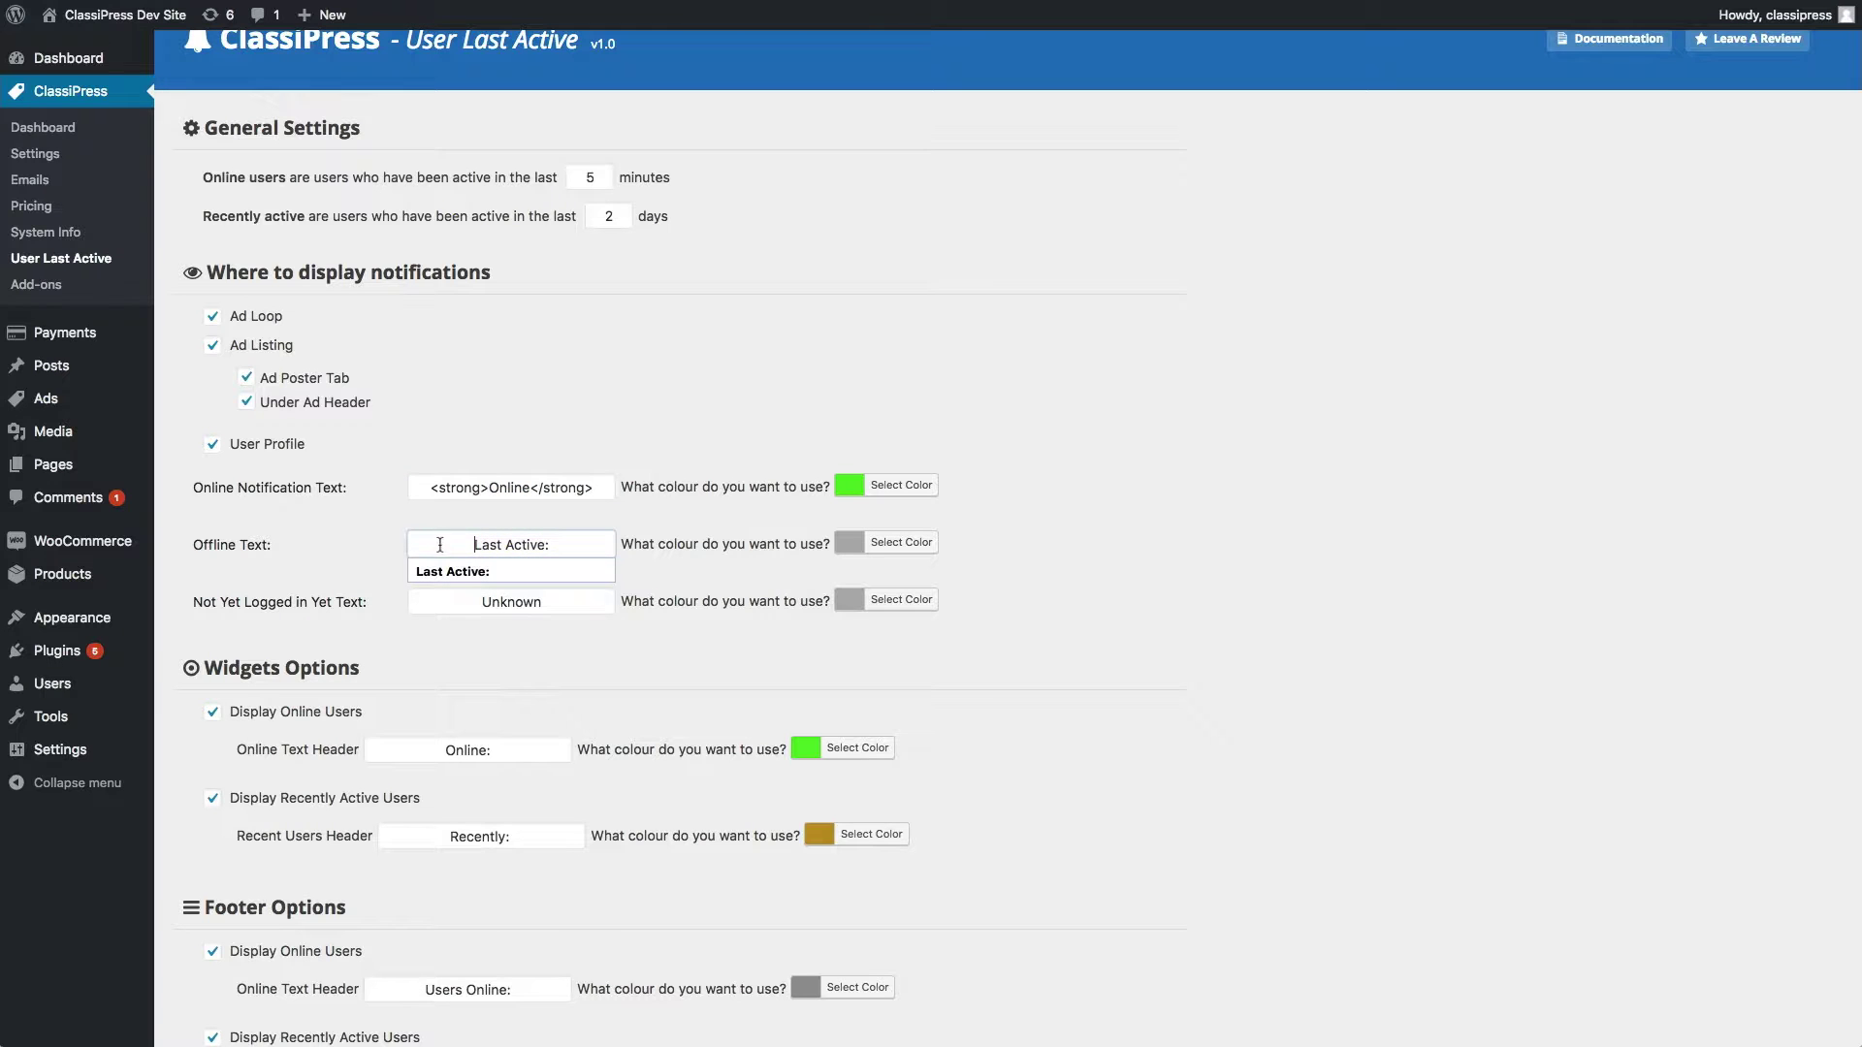
pyautogui.click(529, 545)
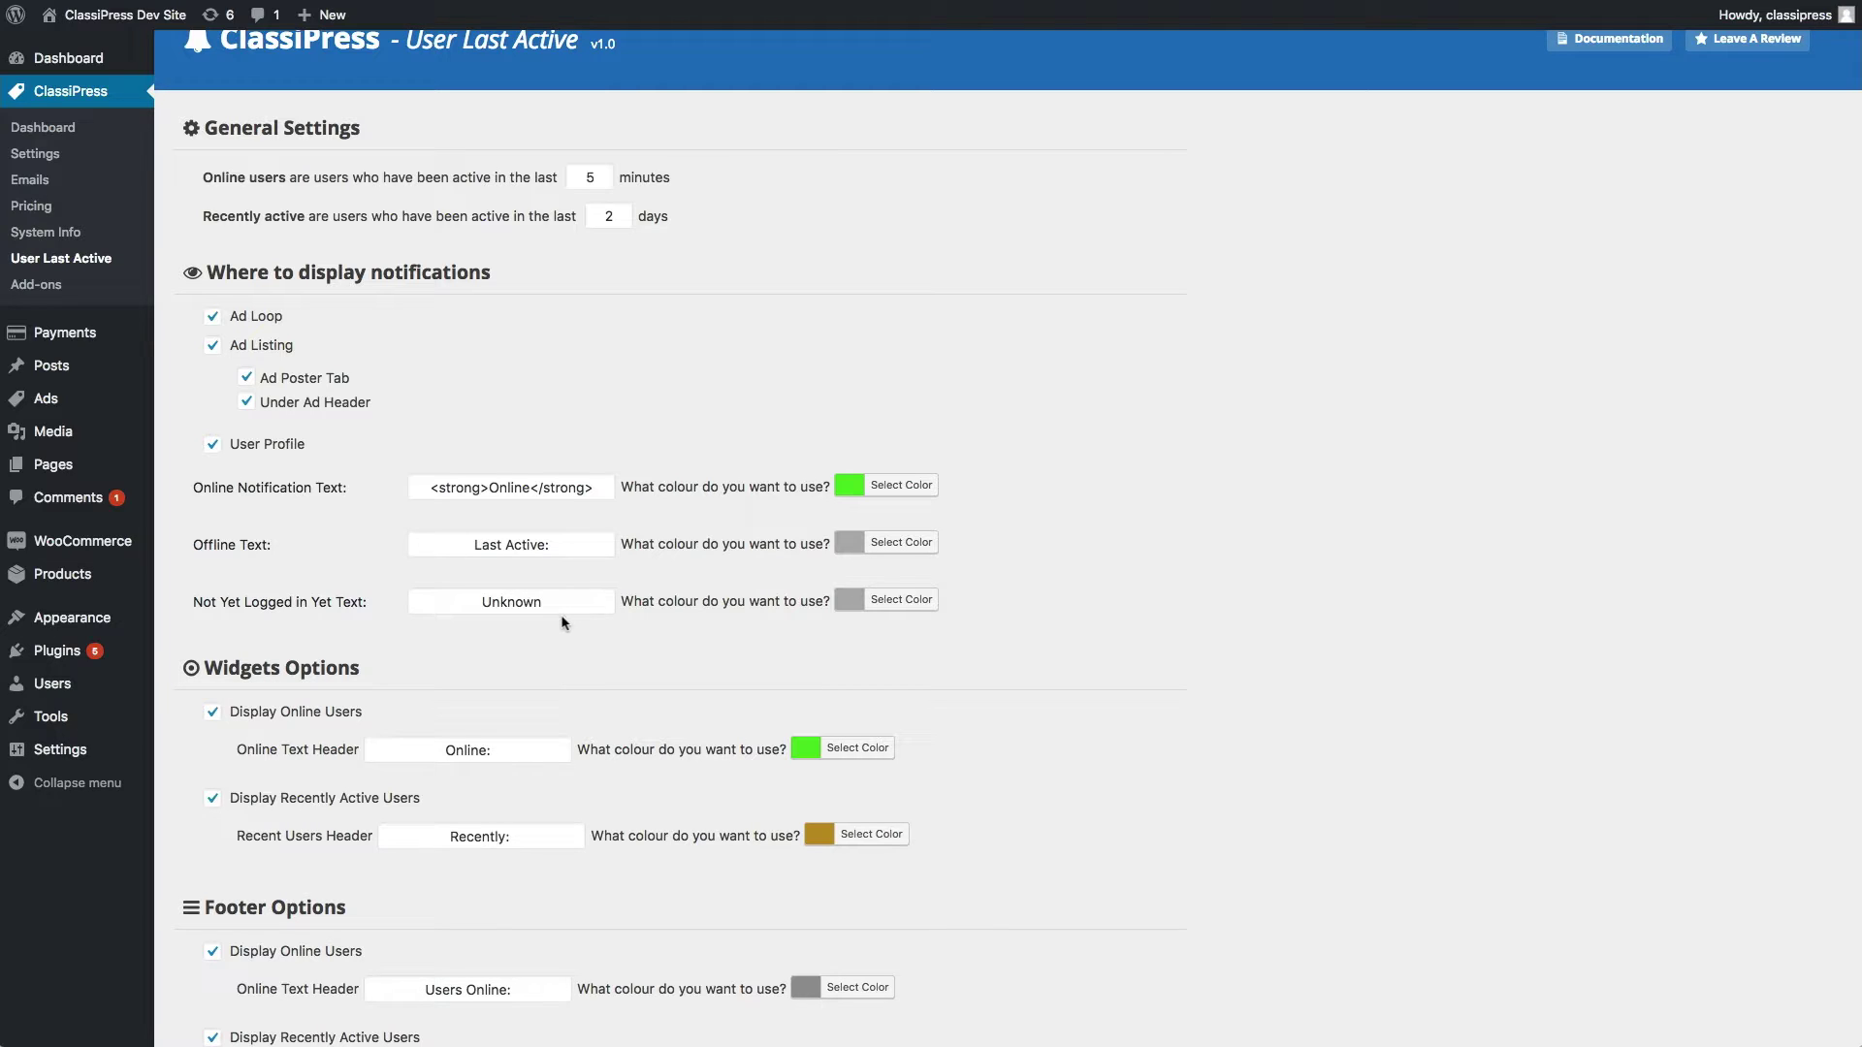
pyautogui.moveTo(567, 605); pyautogui.dragTo(433, 603)
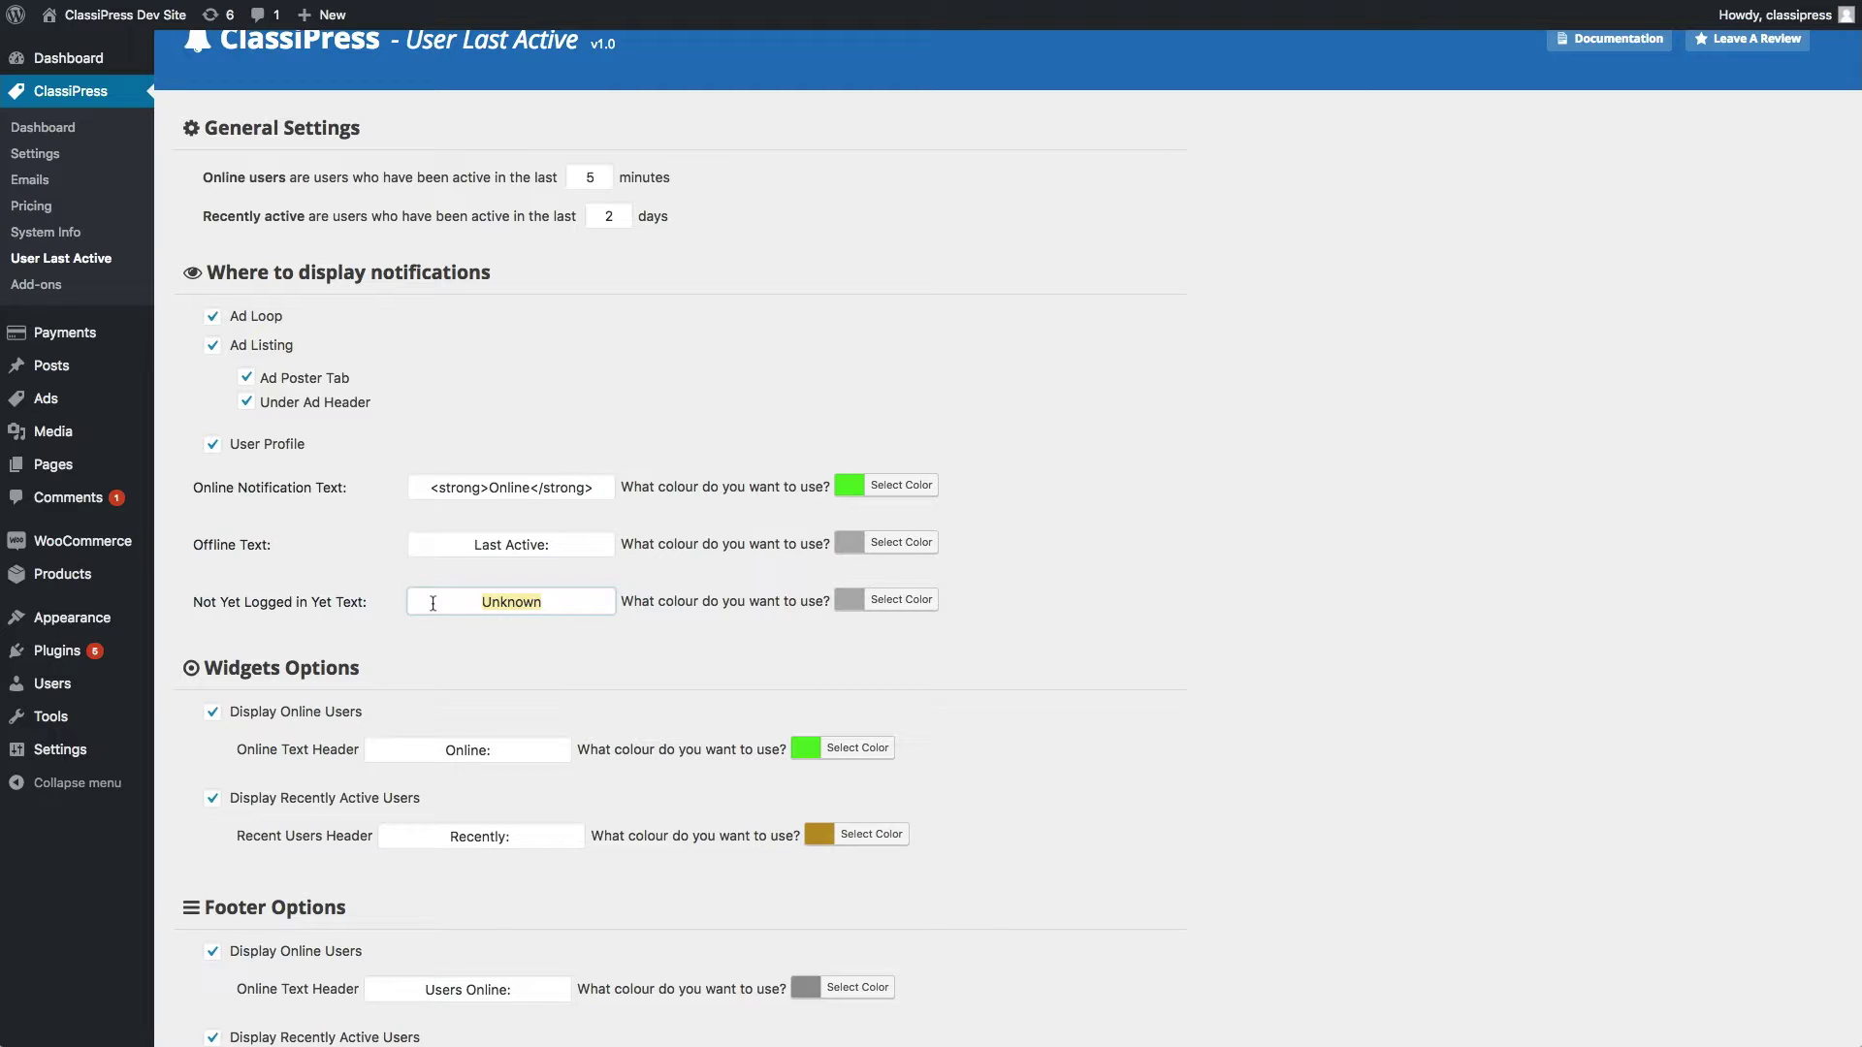
pyautogui.click(466, 605)
pyautogui.click(379, 586)
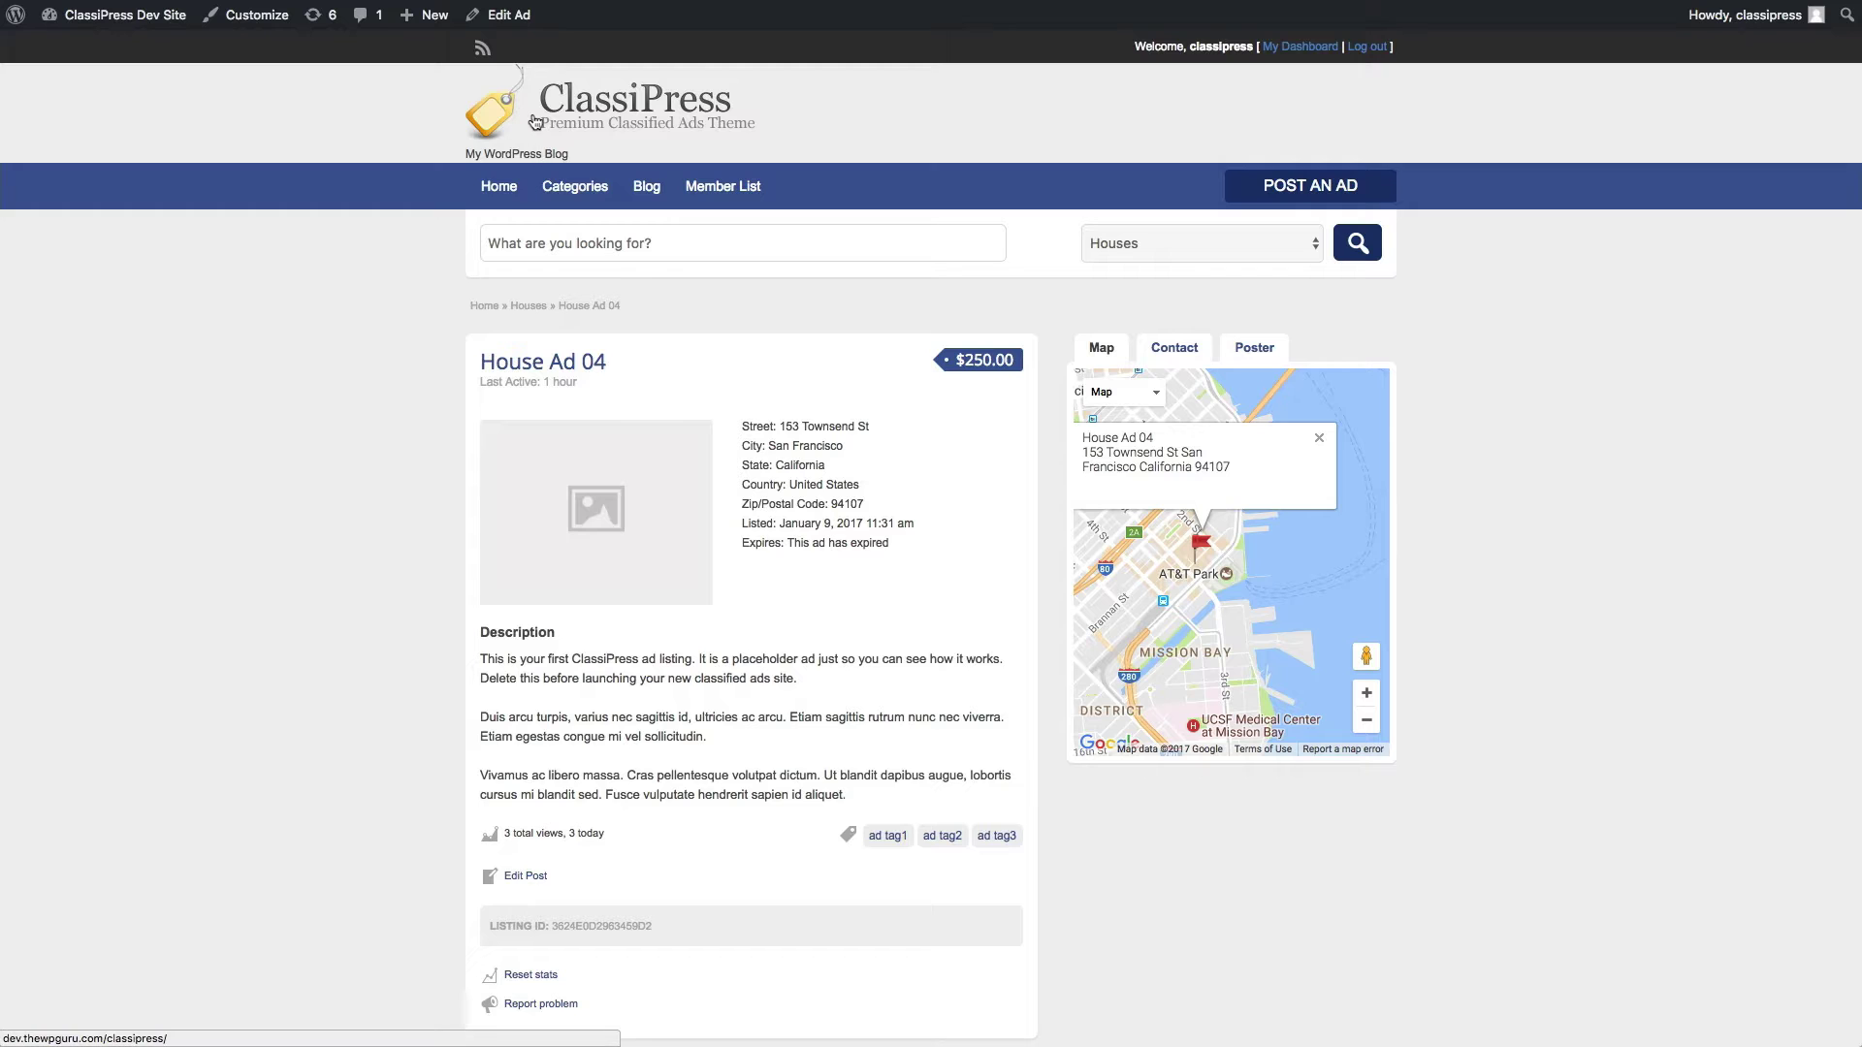
pyautogui.scroll(-3, 330, 570)
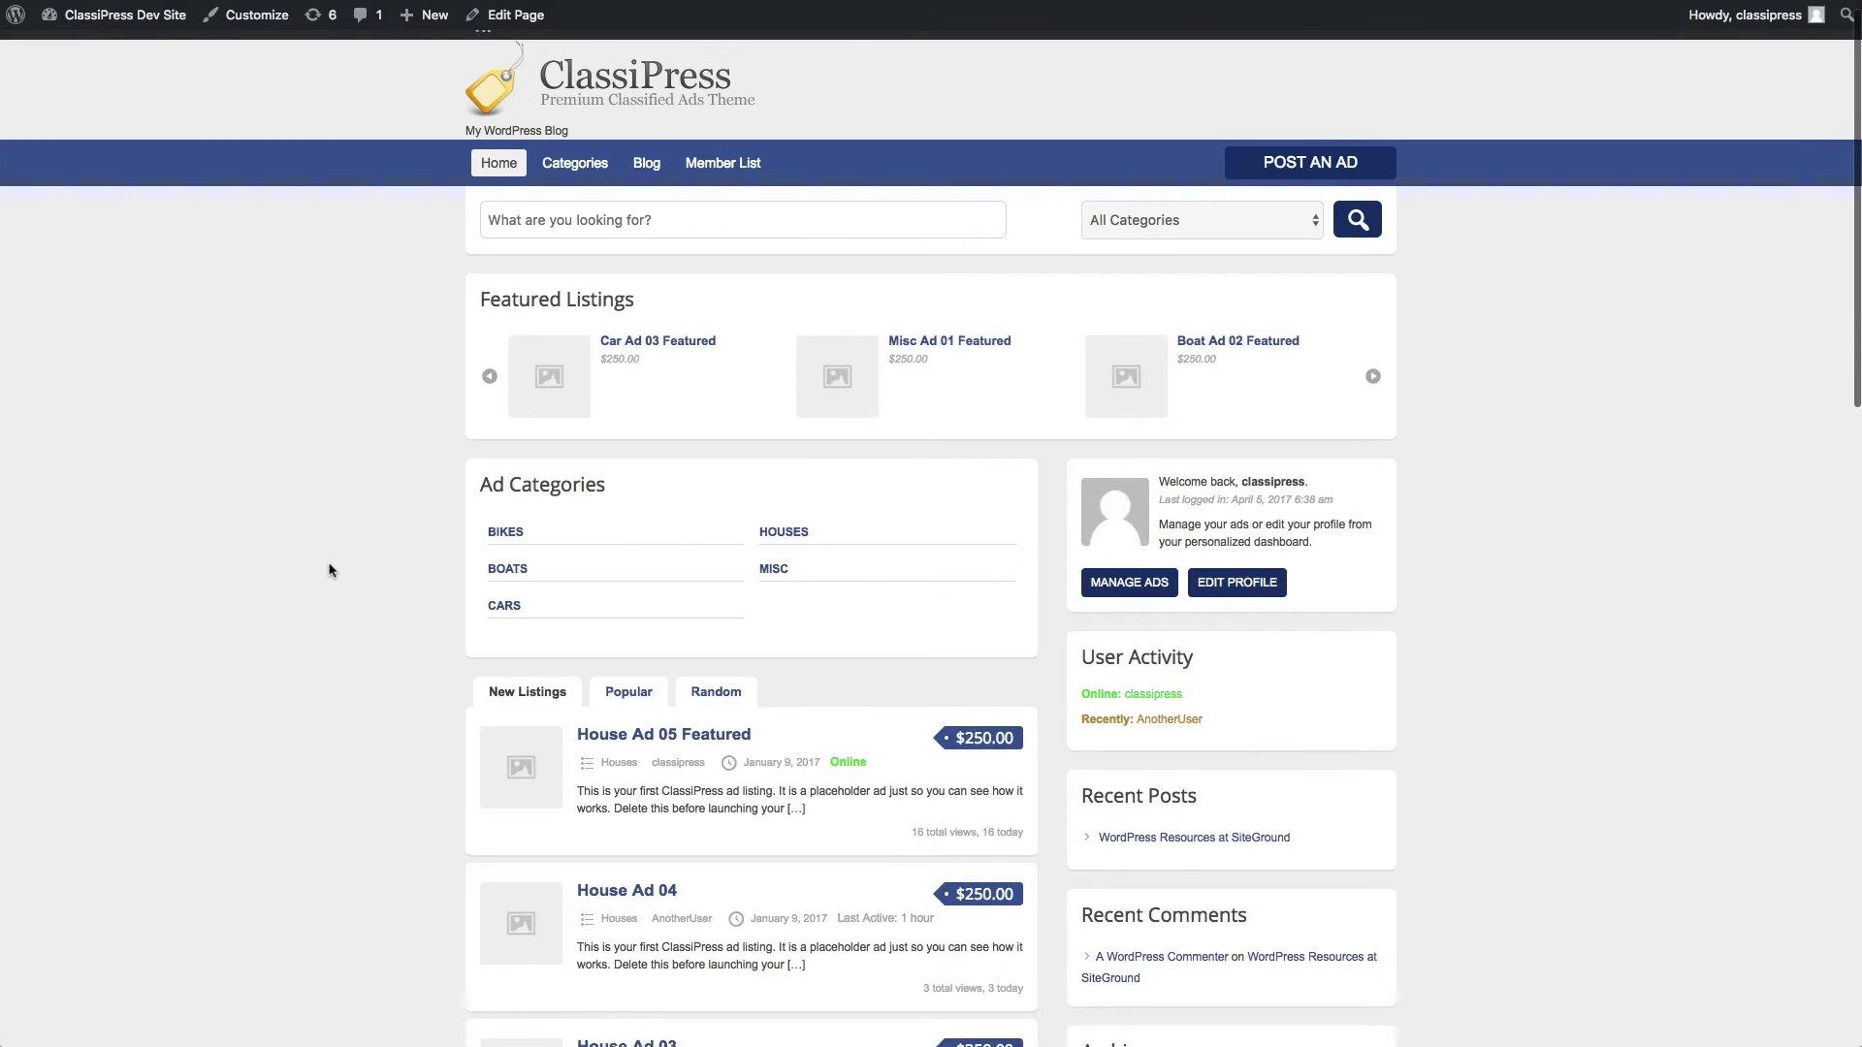
pyautogui.scroll(-3, 330, 570)
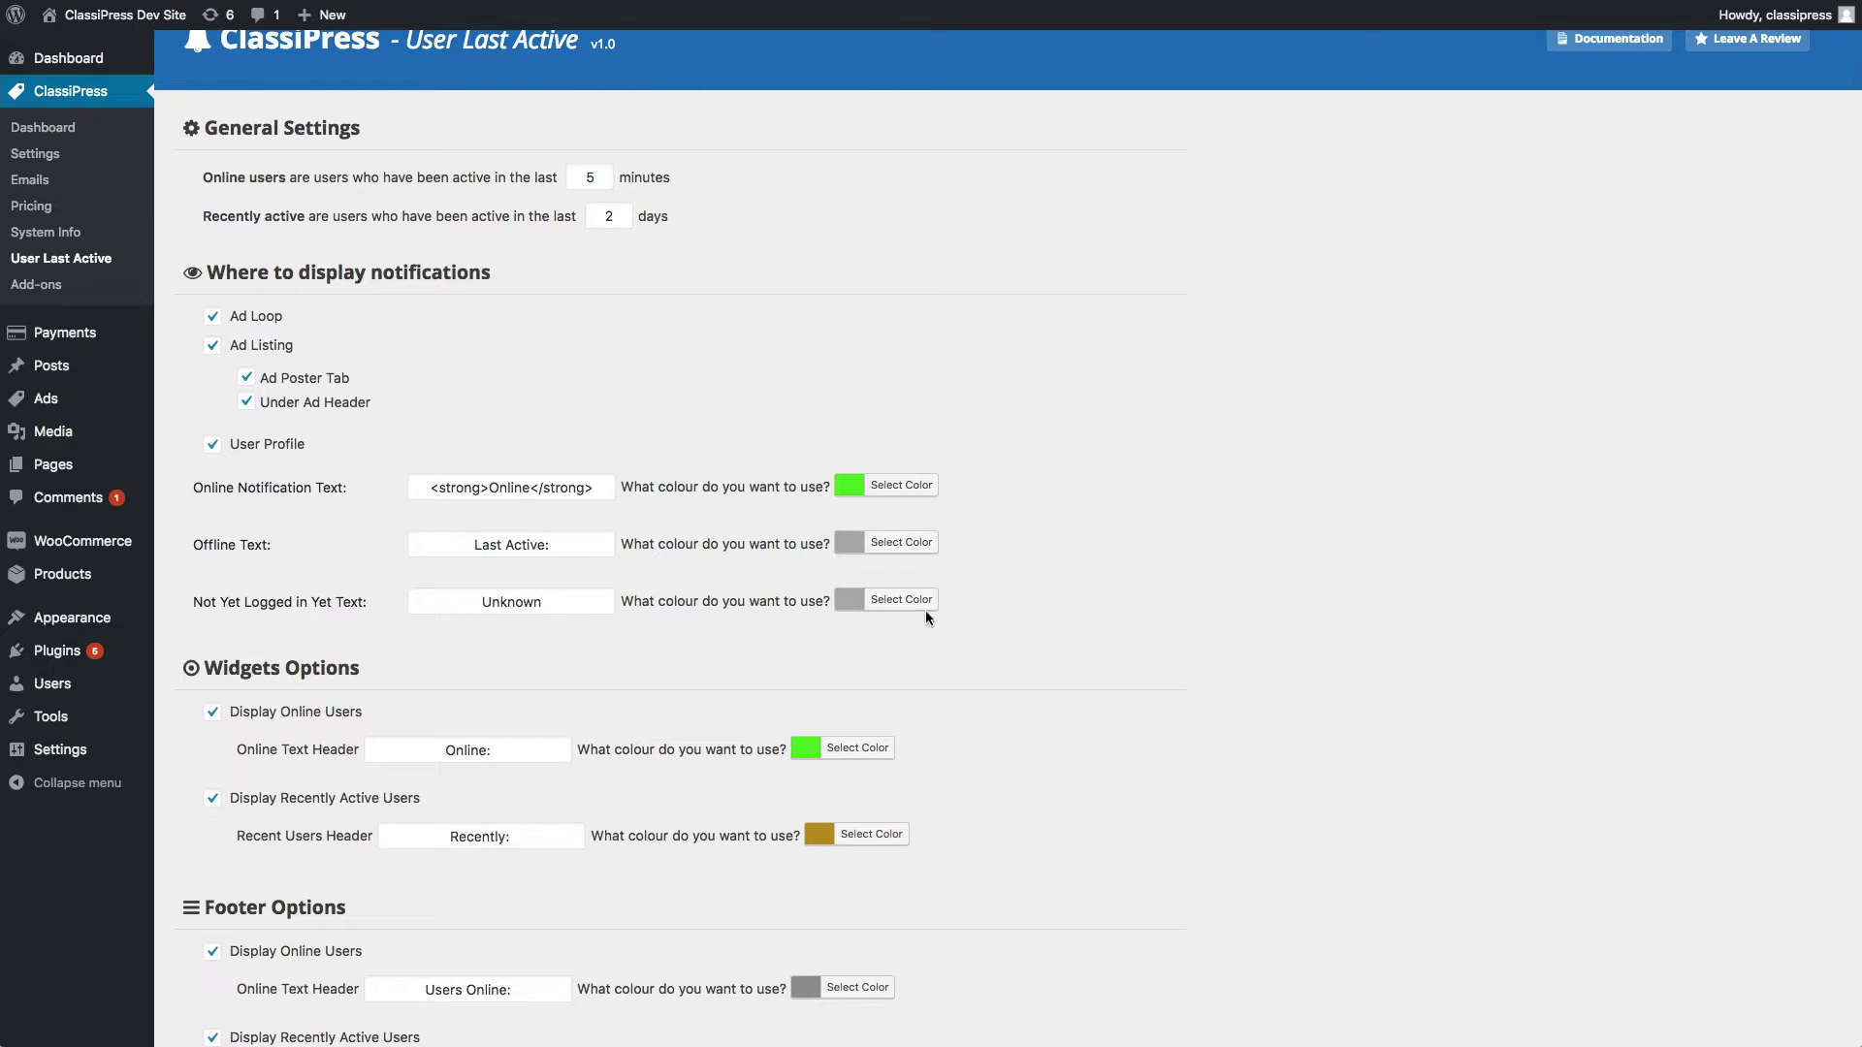
# Inspect the Online Notification Text colour choices and the Widgets Options for online users, including their header text and colour
pyautogui.click(892, 487)
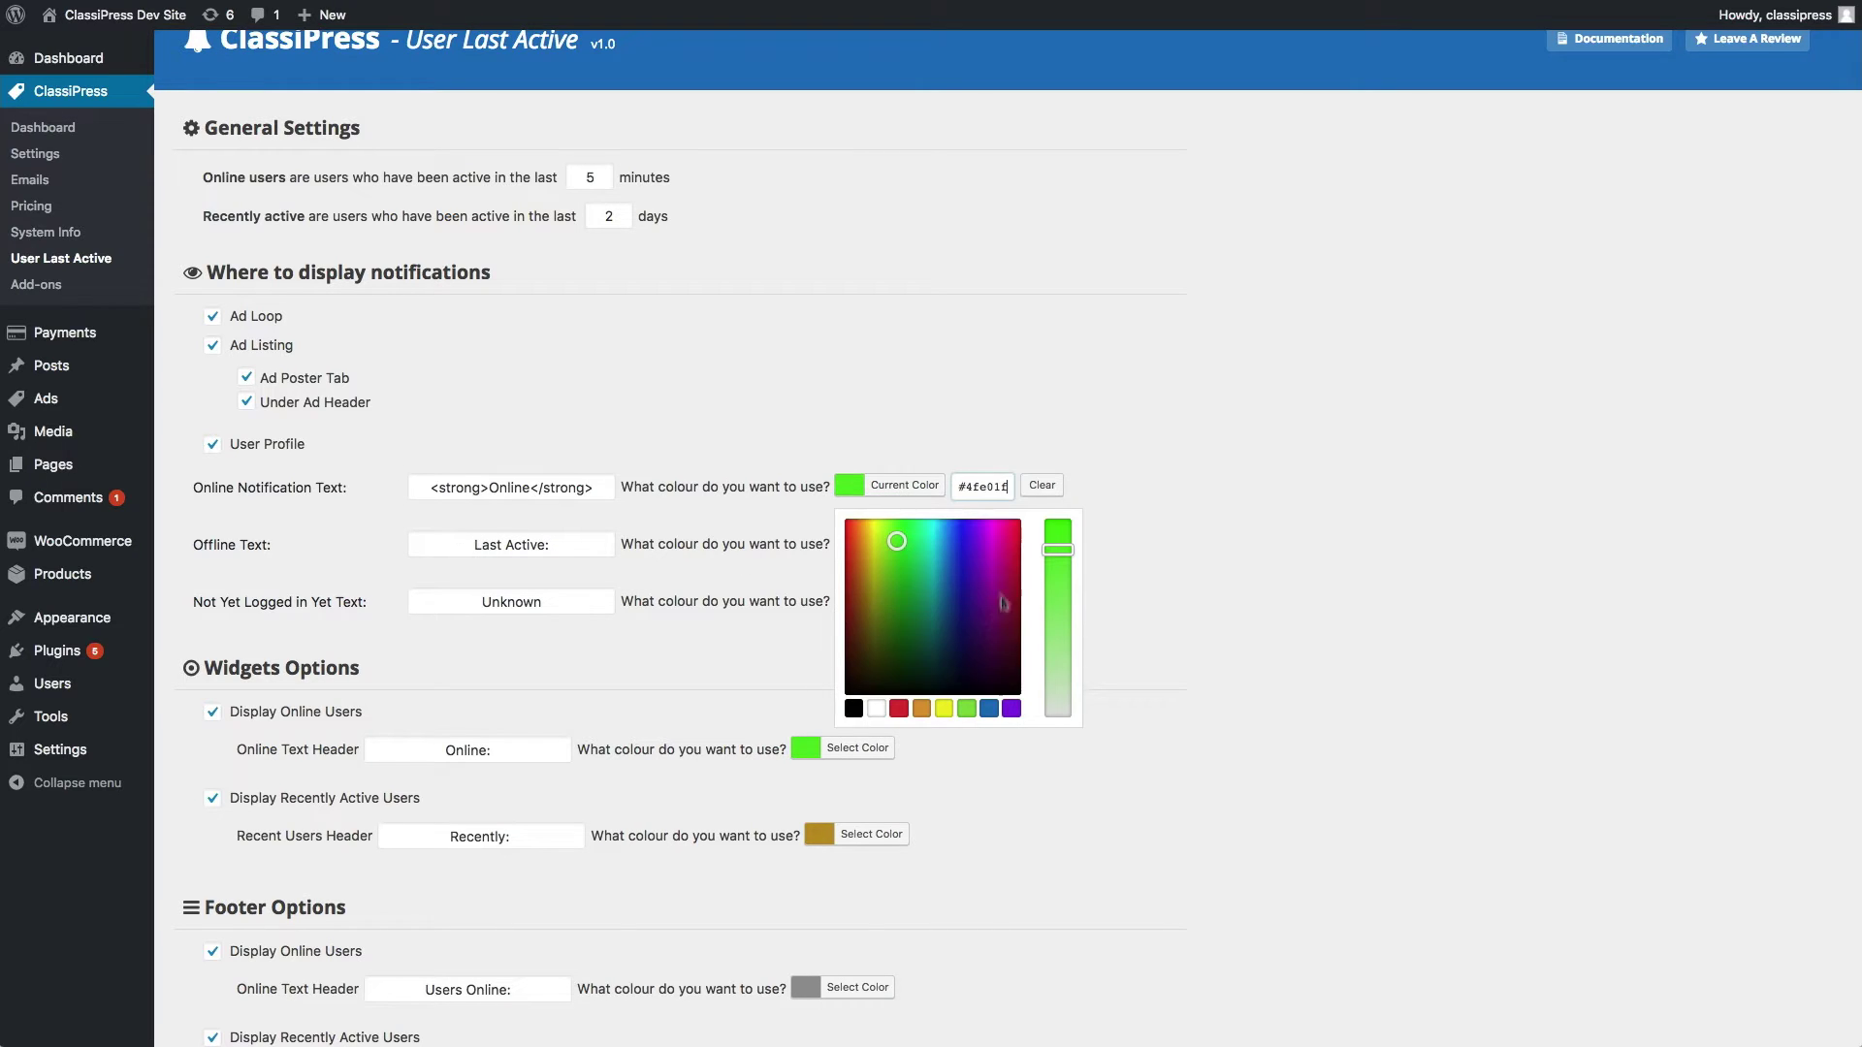
pyautogui.click(1269, 577)
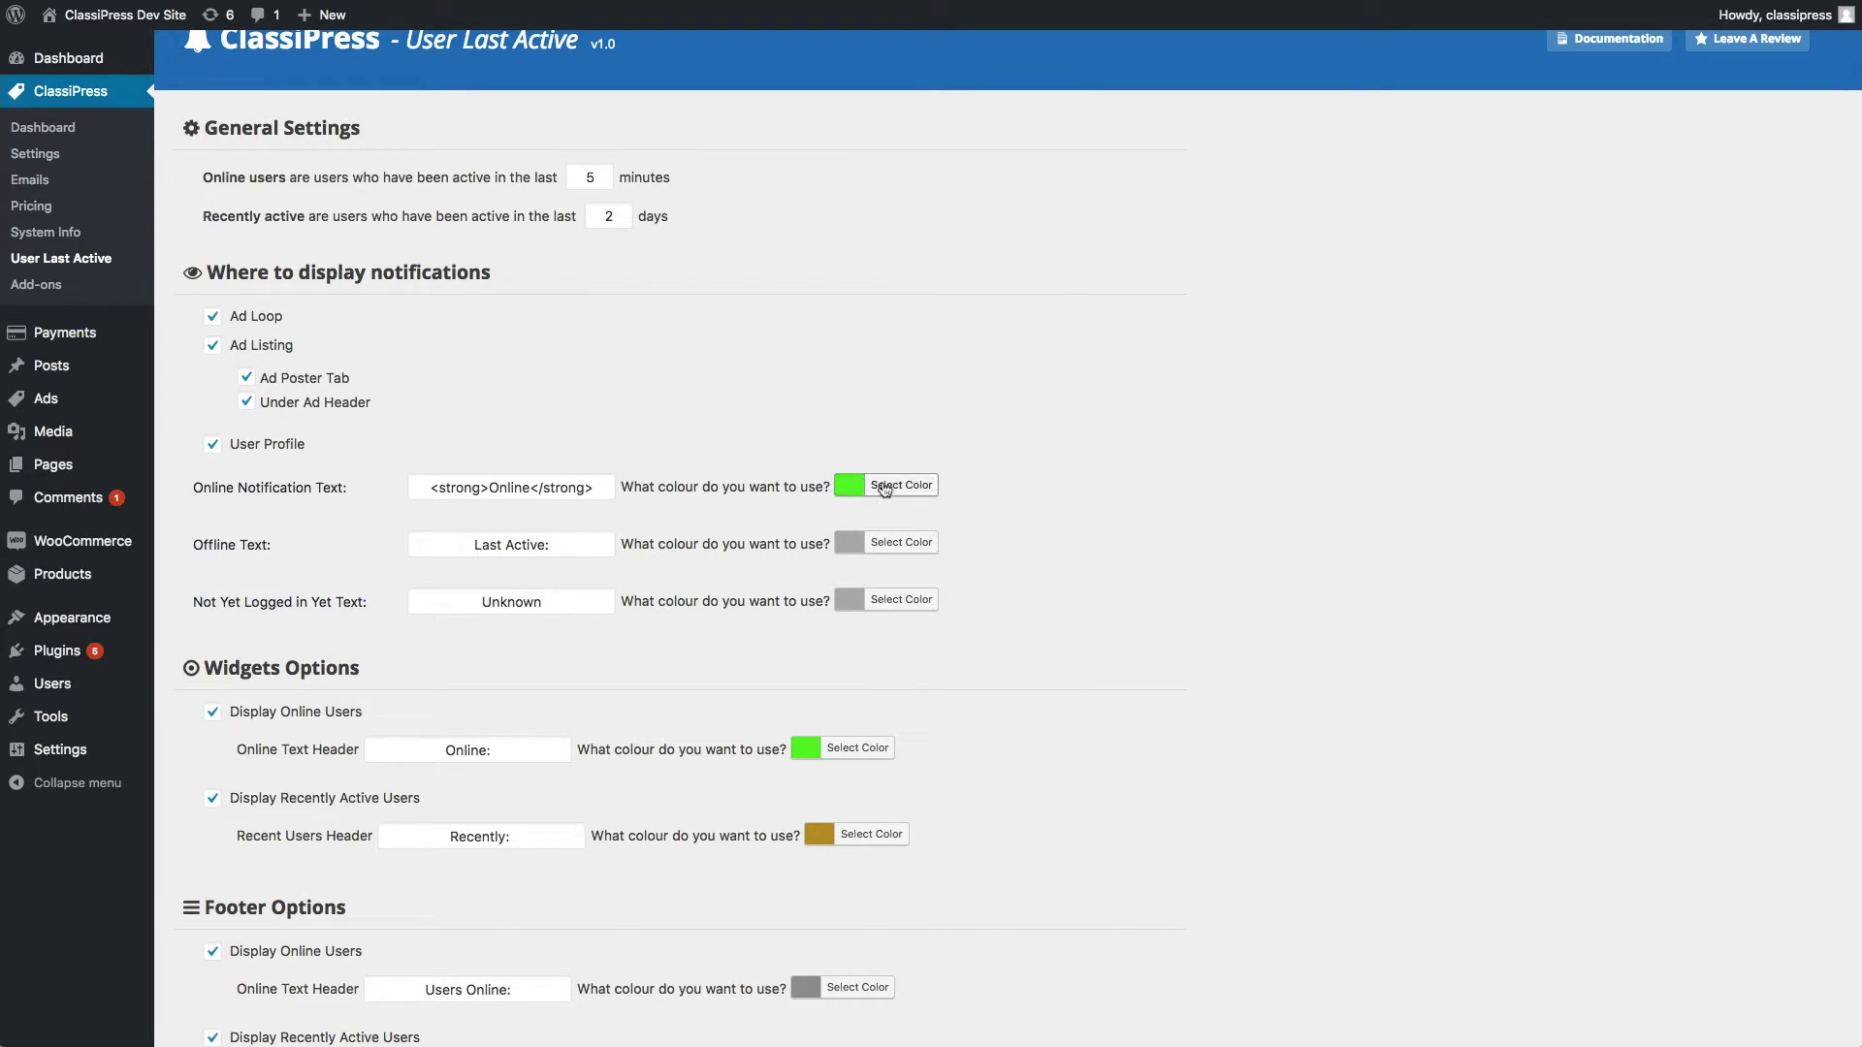
pyautogui.scroll(-2, 1102, 673)
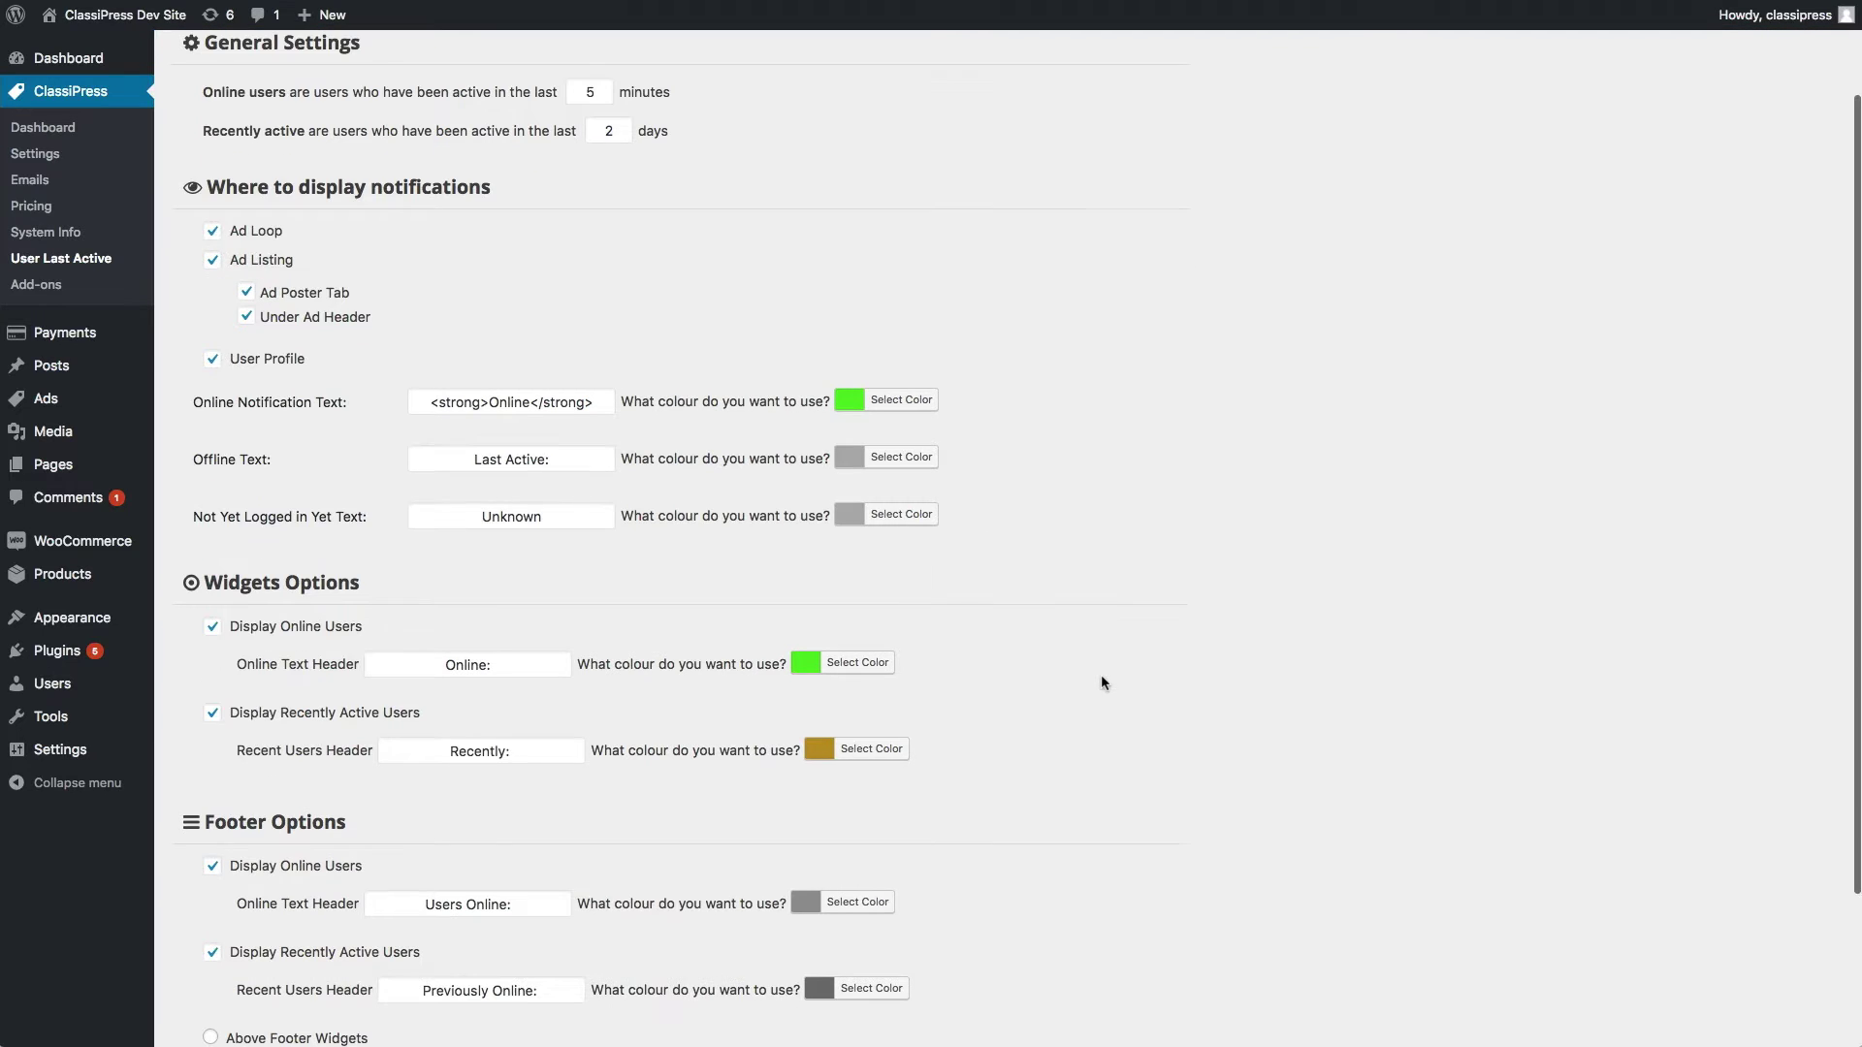
pyautogui.click(213, 625)
pyautogui.scroll(-1, 181, 638)
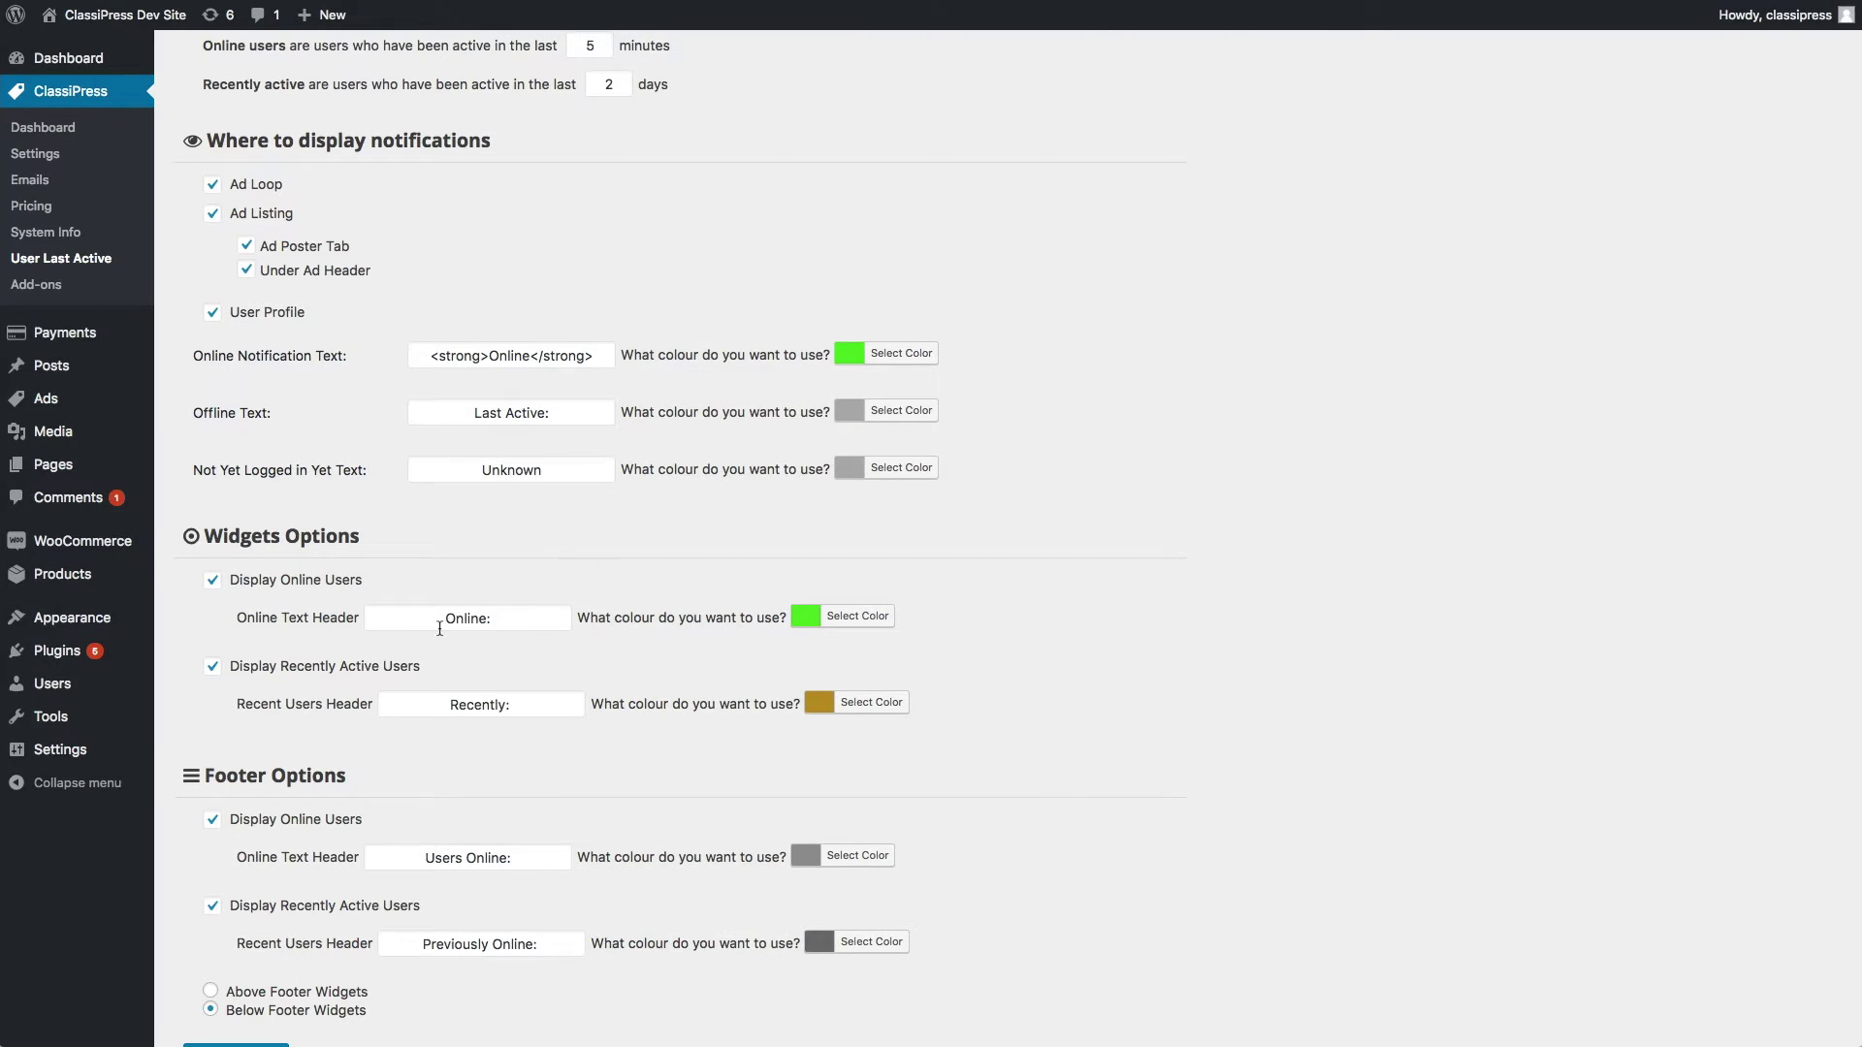
pyautogui.click(462, 620)
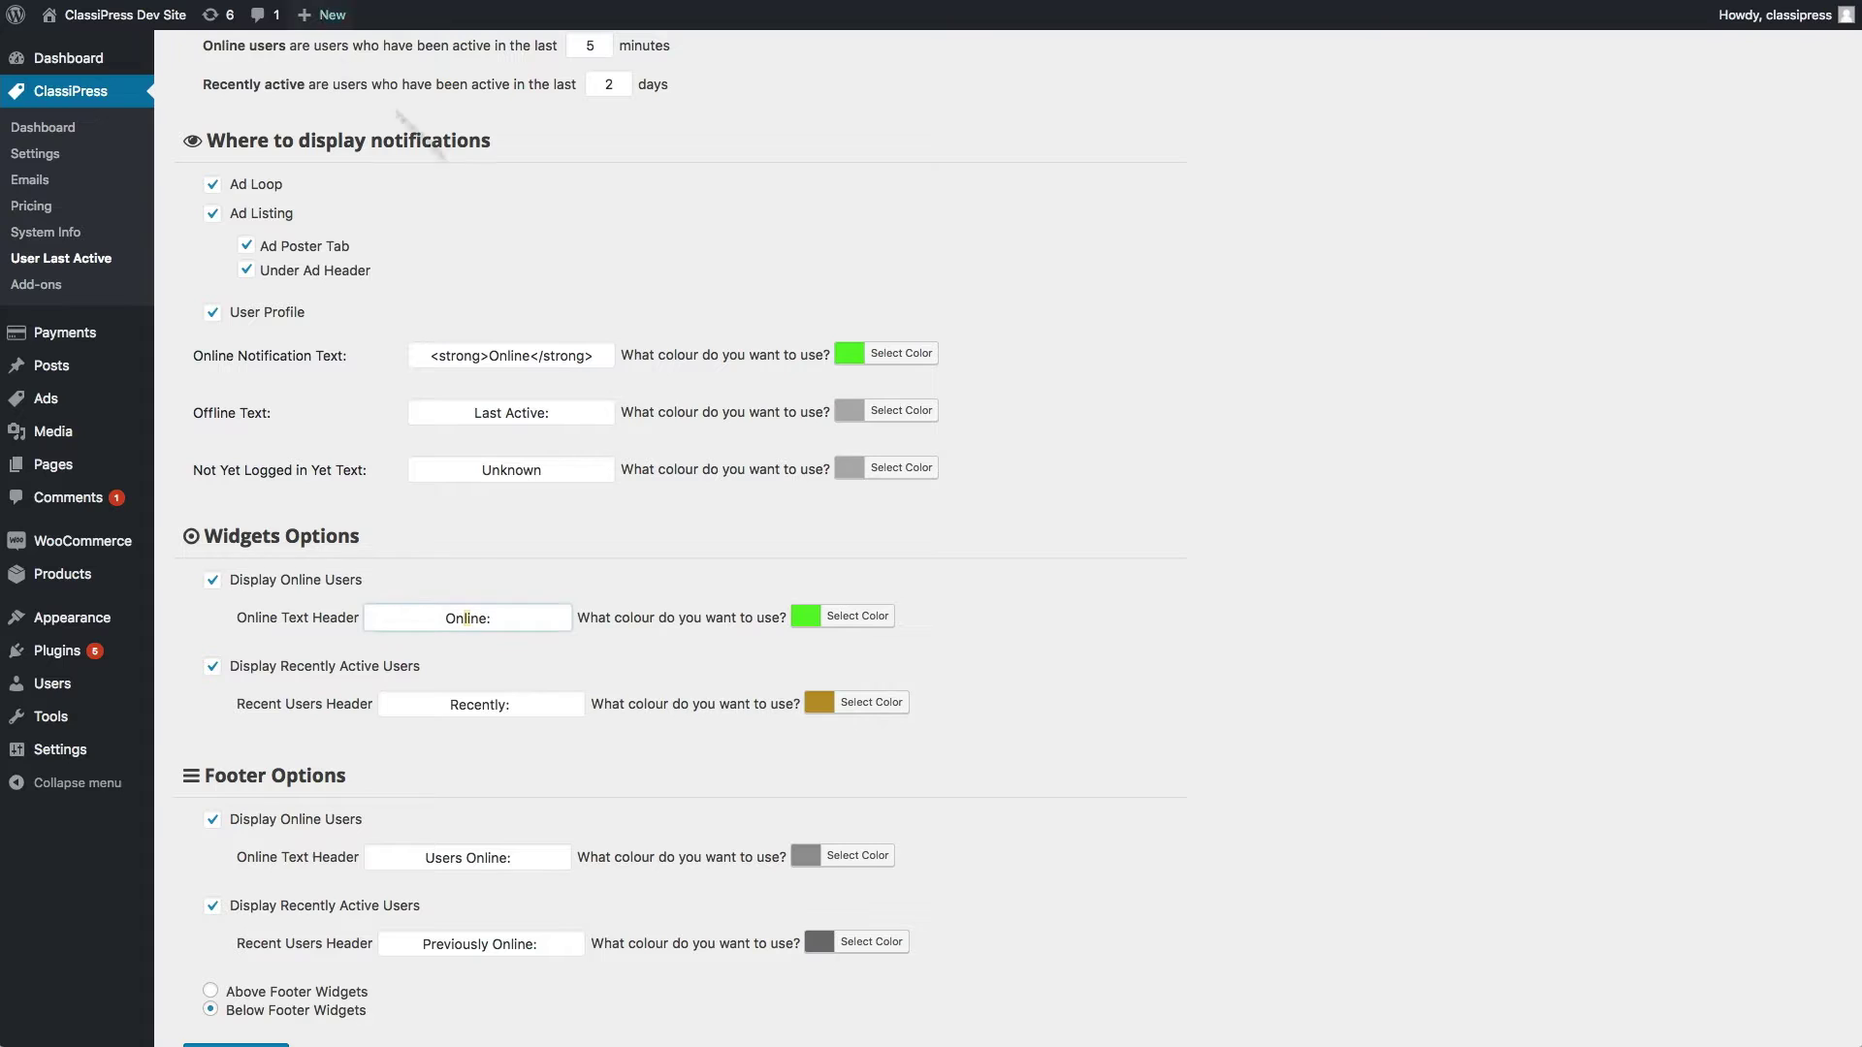
pyautogui.click(857, 616)
pyautogui.click(1133, 681)
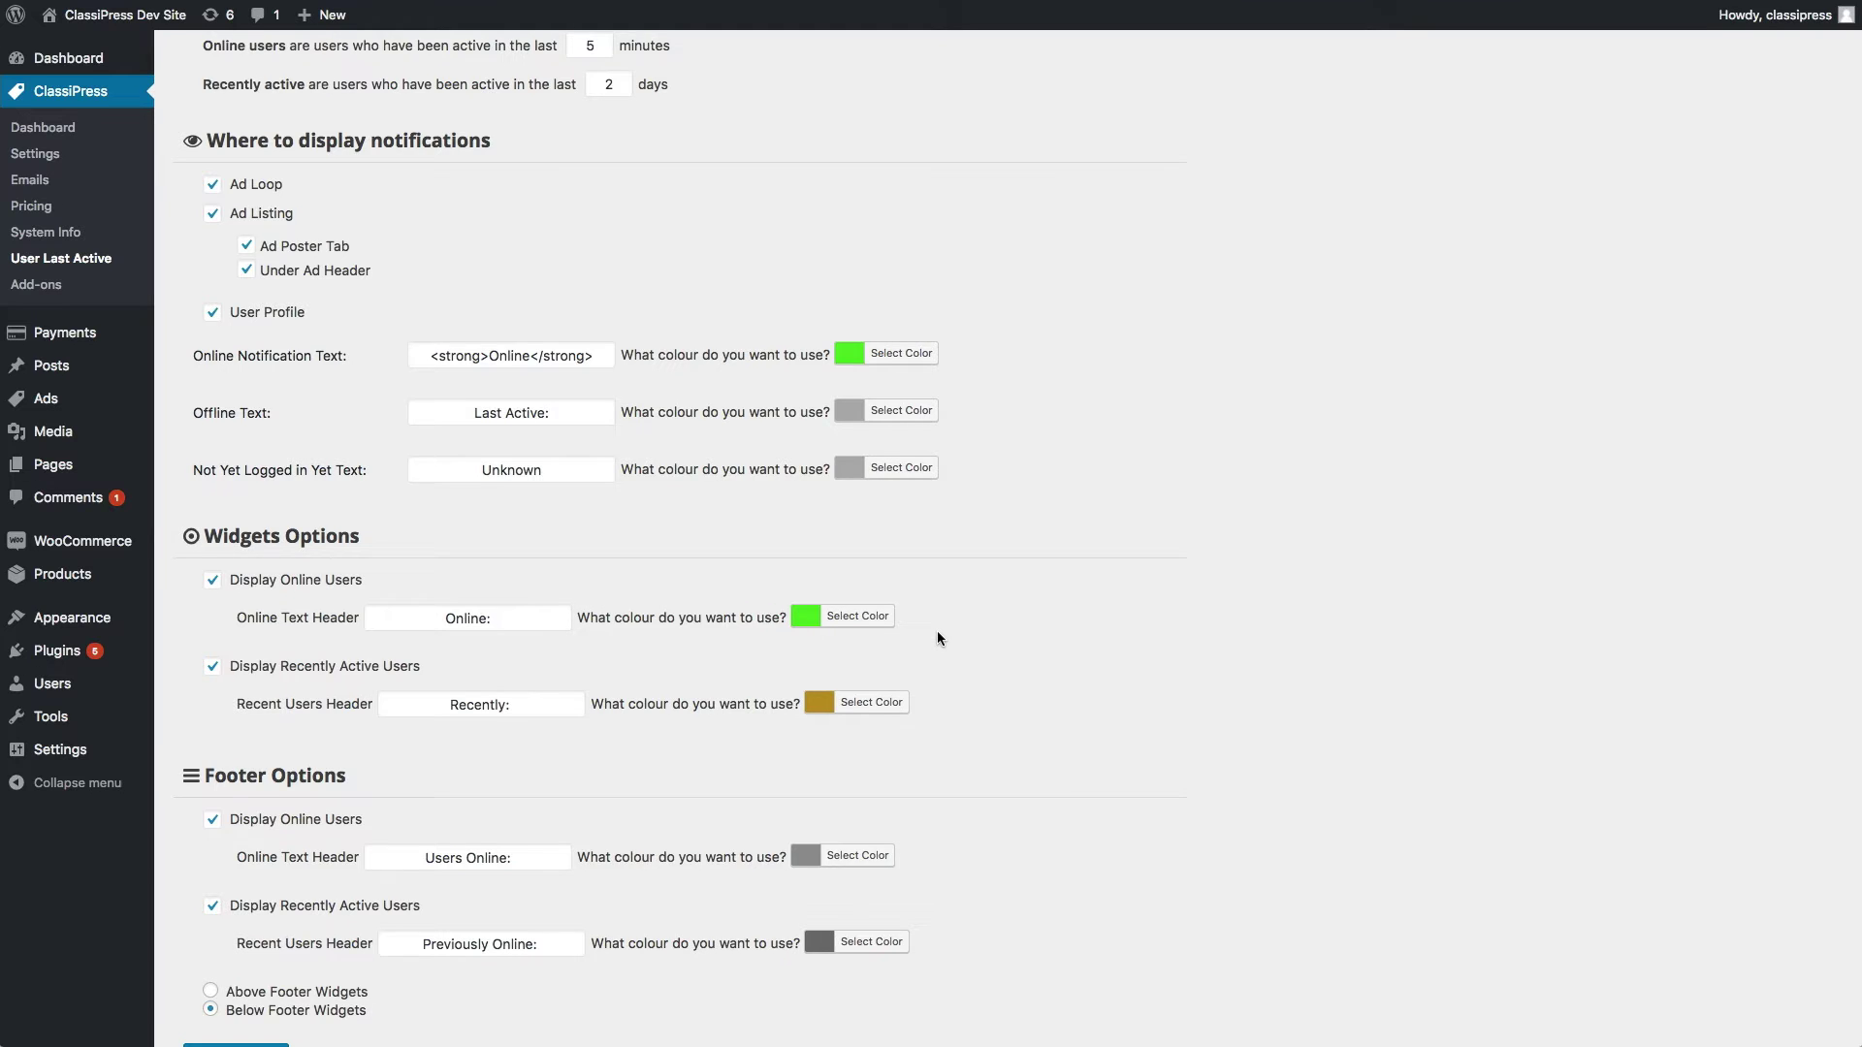
# Turn Display Recently Active Users in the Footer Options off and back on
pyautogui.scroll(-2, 937, 630)
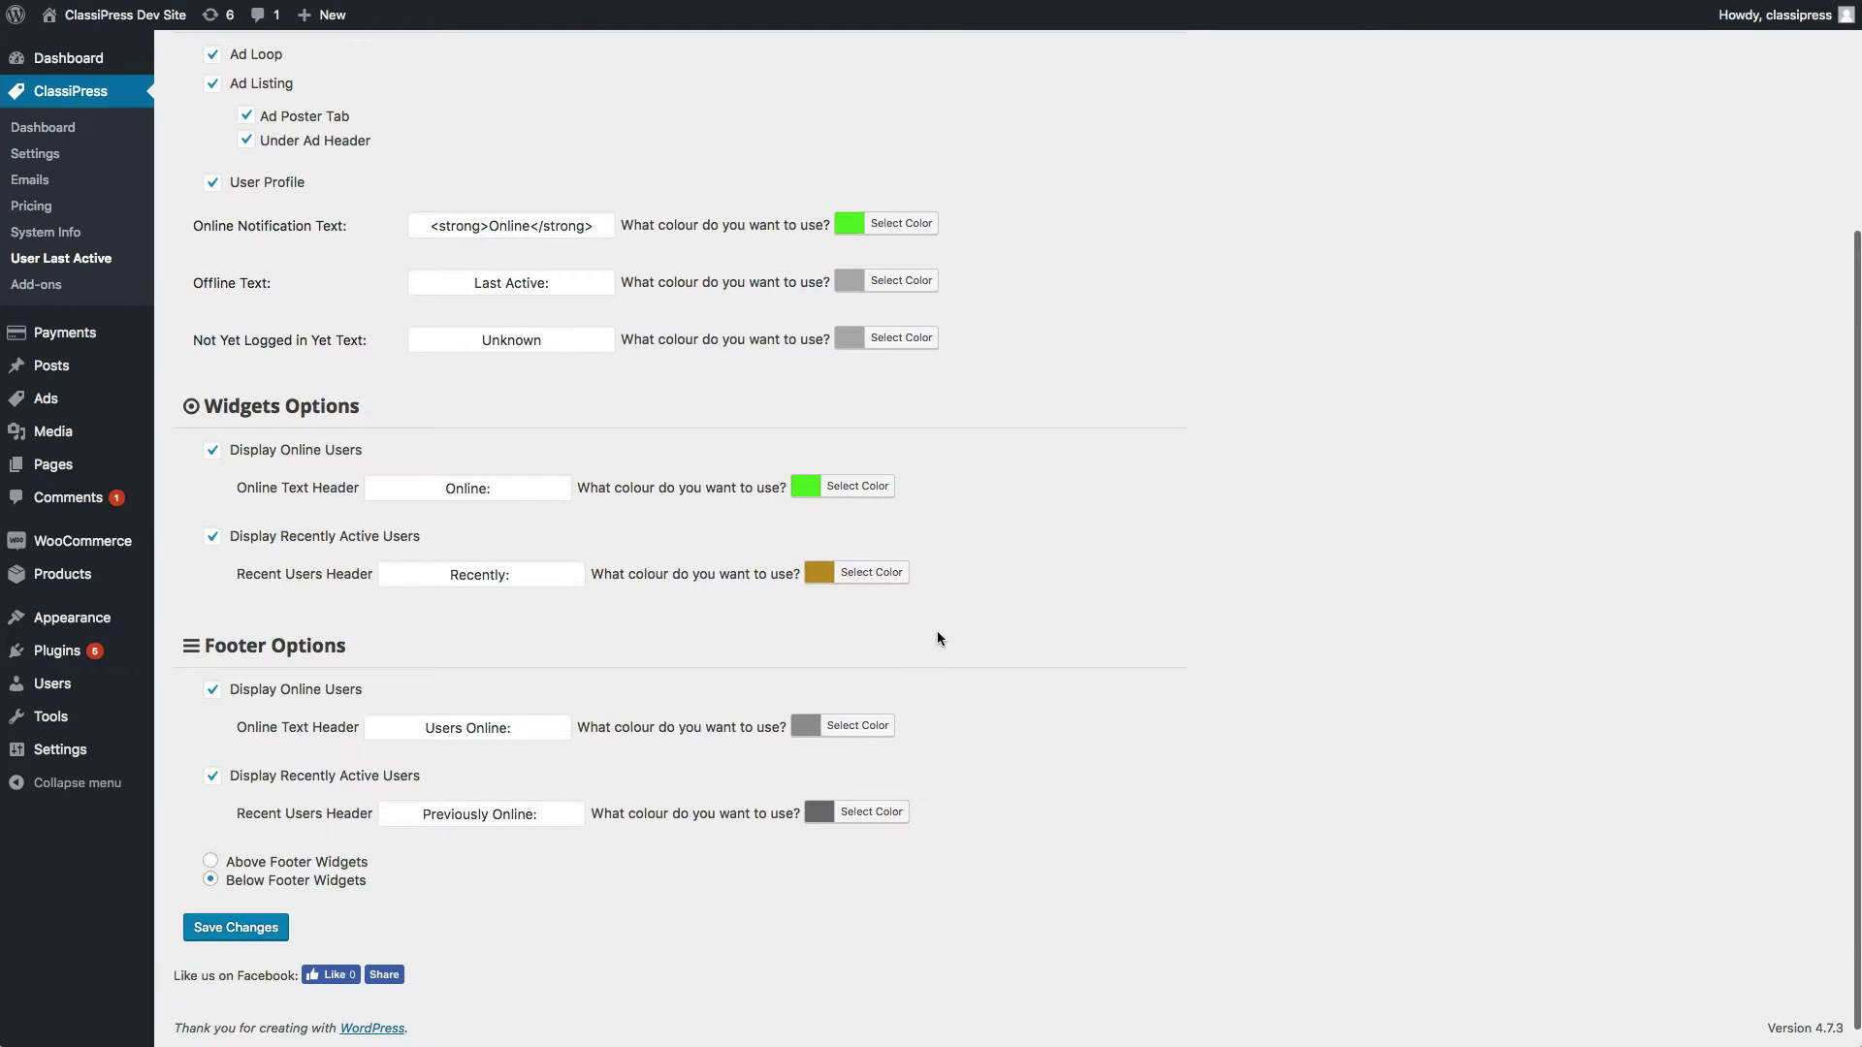
pyautogui.click(213, 779)
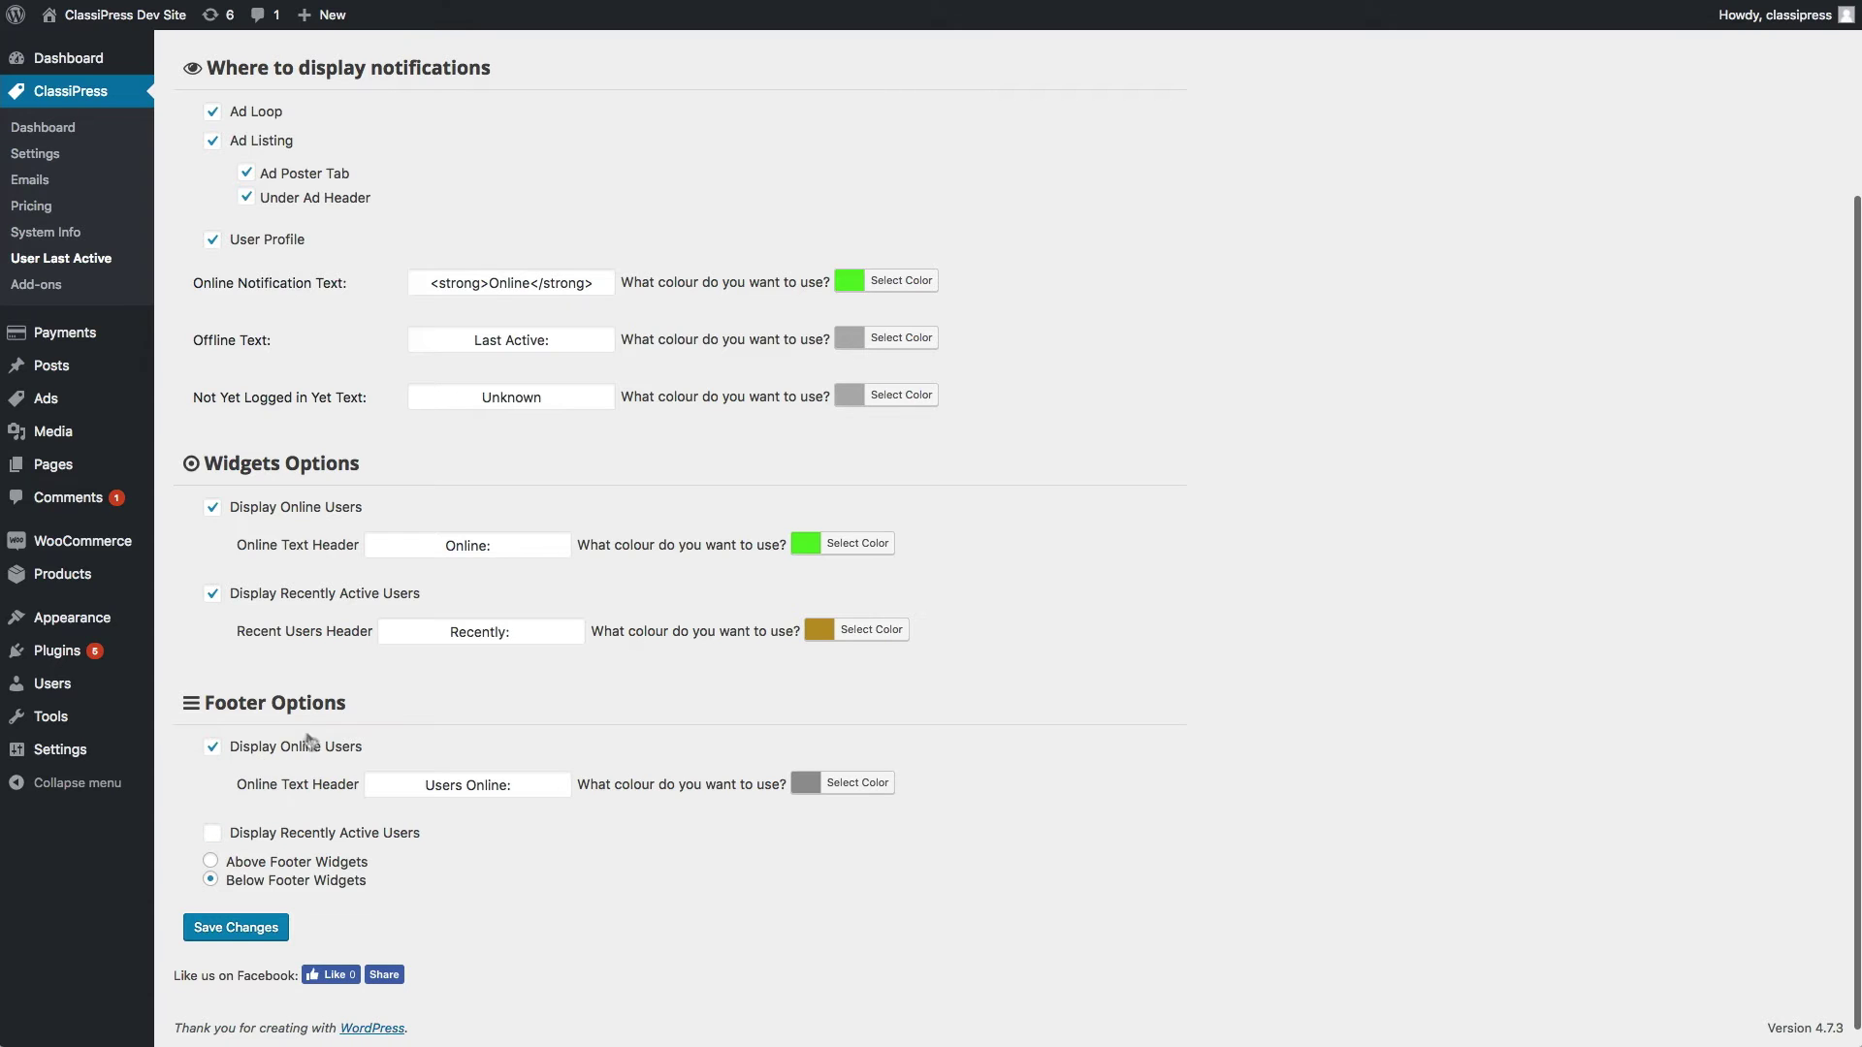
pyautogui.click(214, 833)
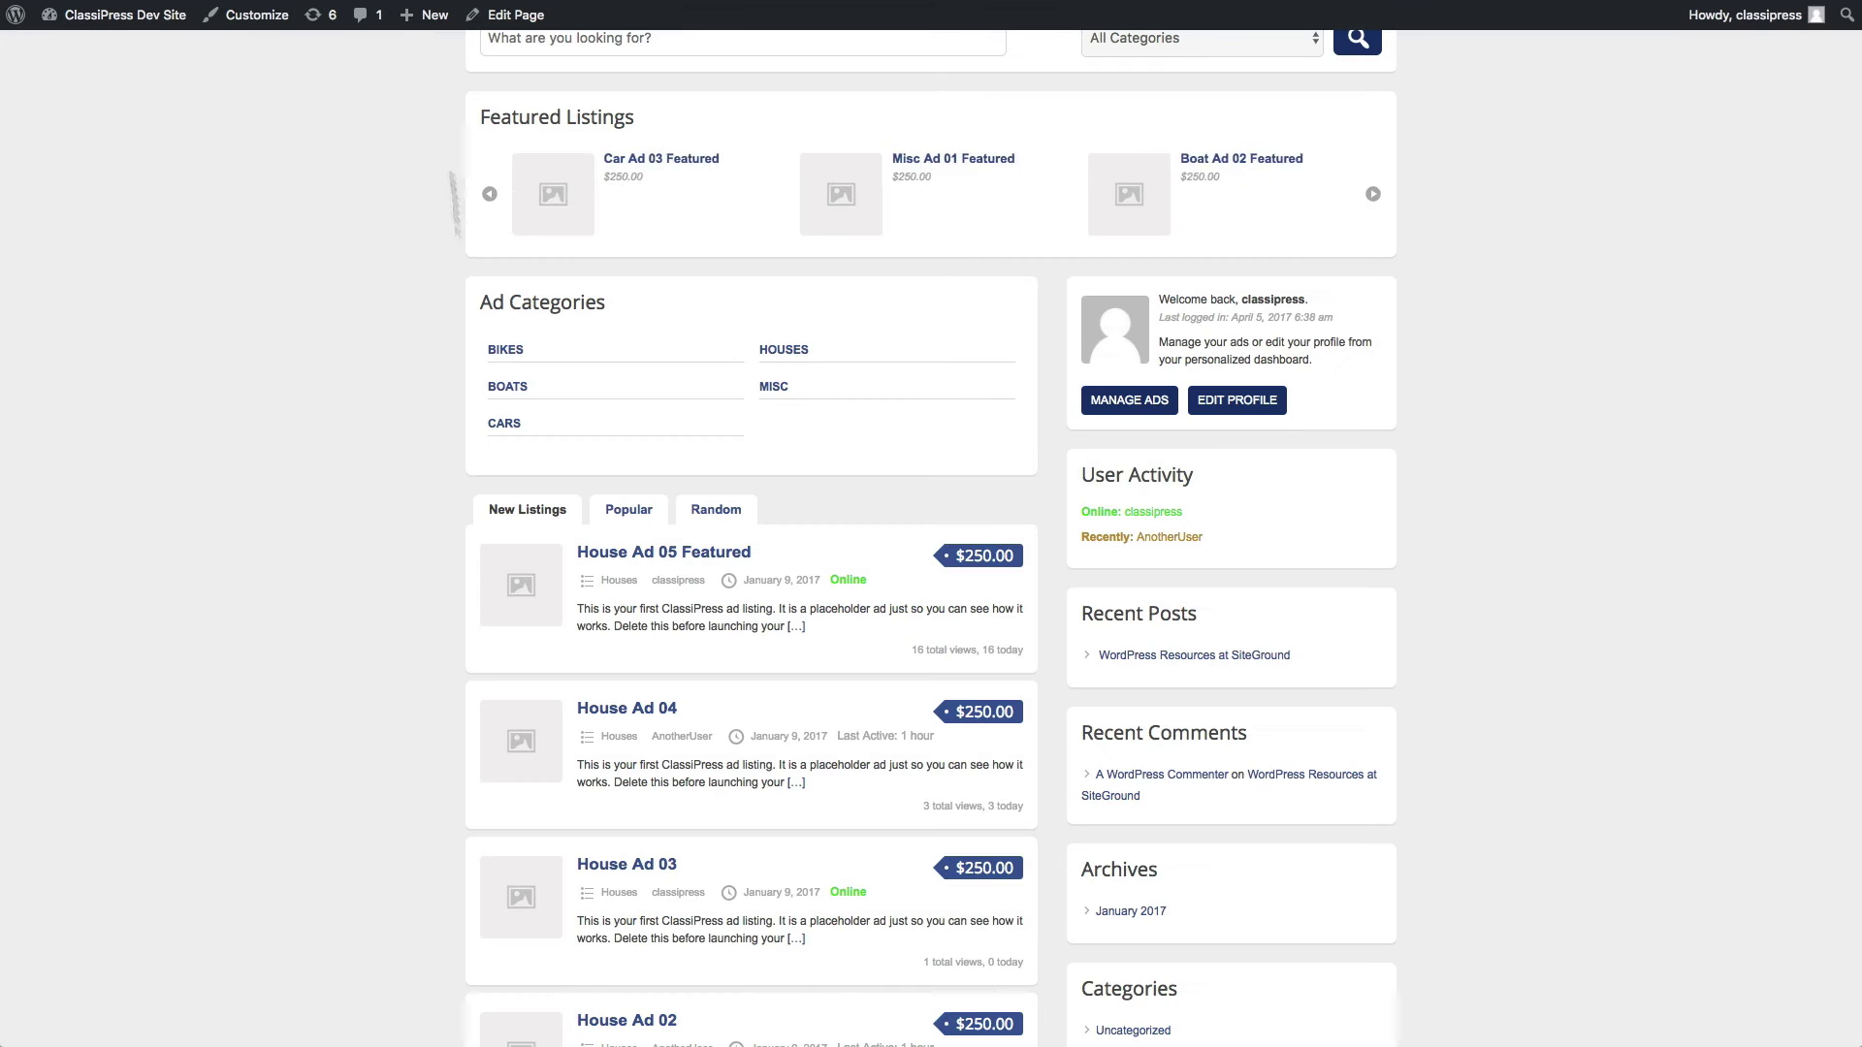
# Examine the user activity line in the site footer and the colour choices for the footer's Online Text Header
pyautogui.scroll(-15, 458, 657)
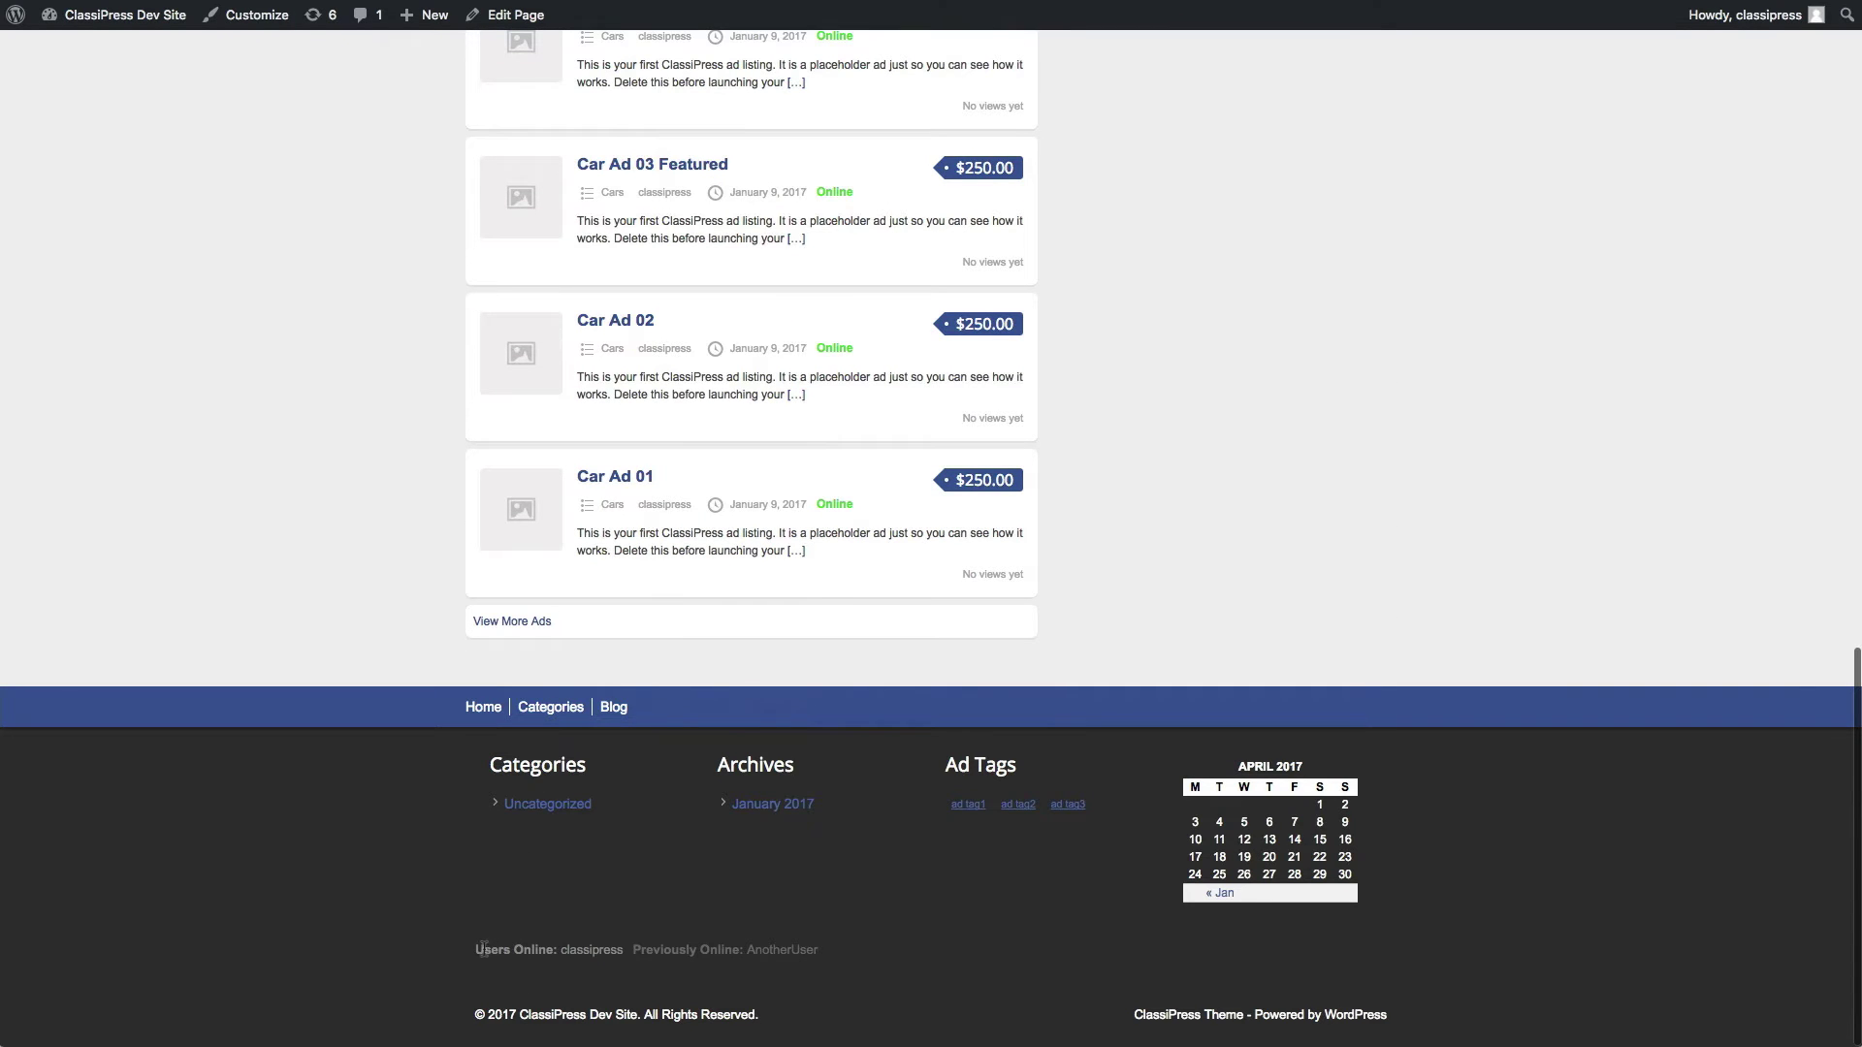
pyautogui.moveTo(486, 946); pyautogui.dragTo(545, 947)
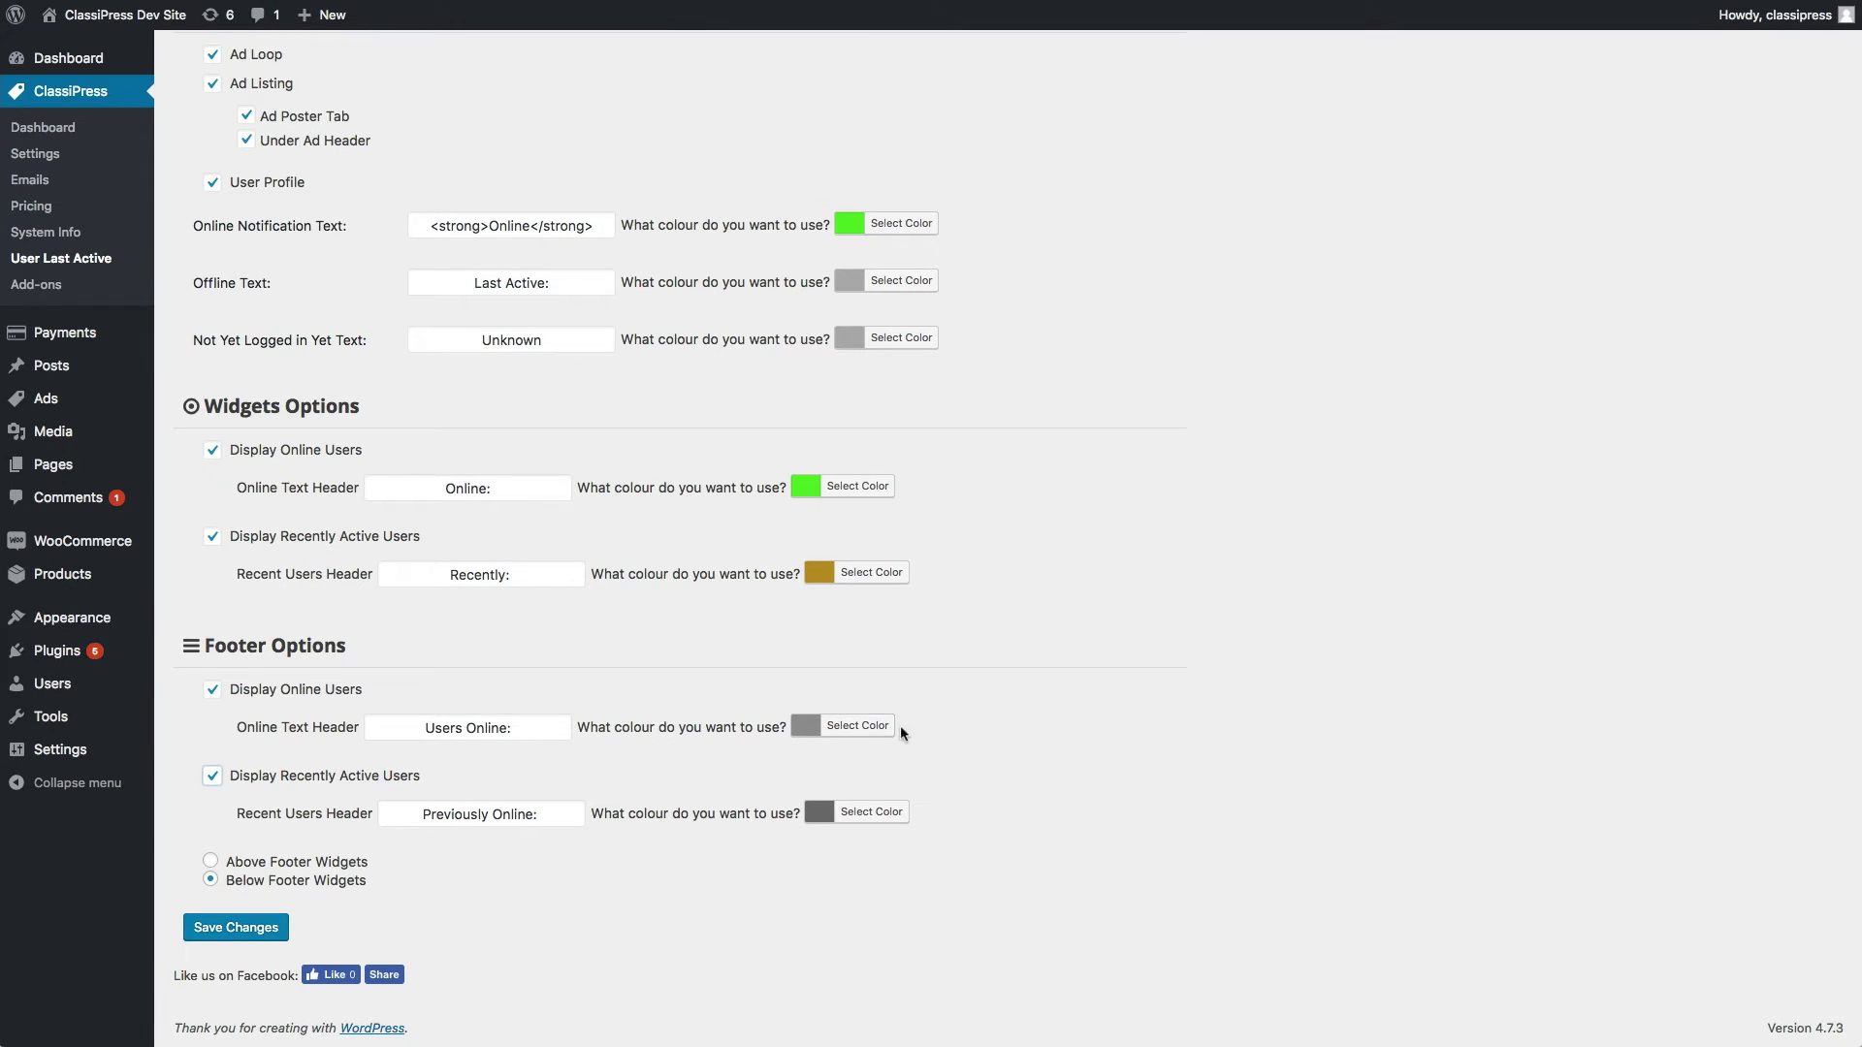
pyautogui.click(872, 730)
pyautogui.click(1217, 766)
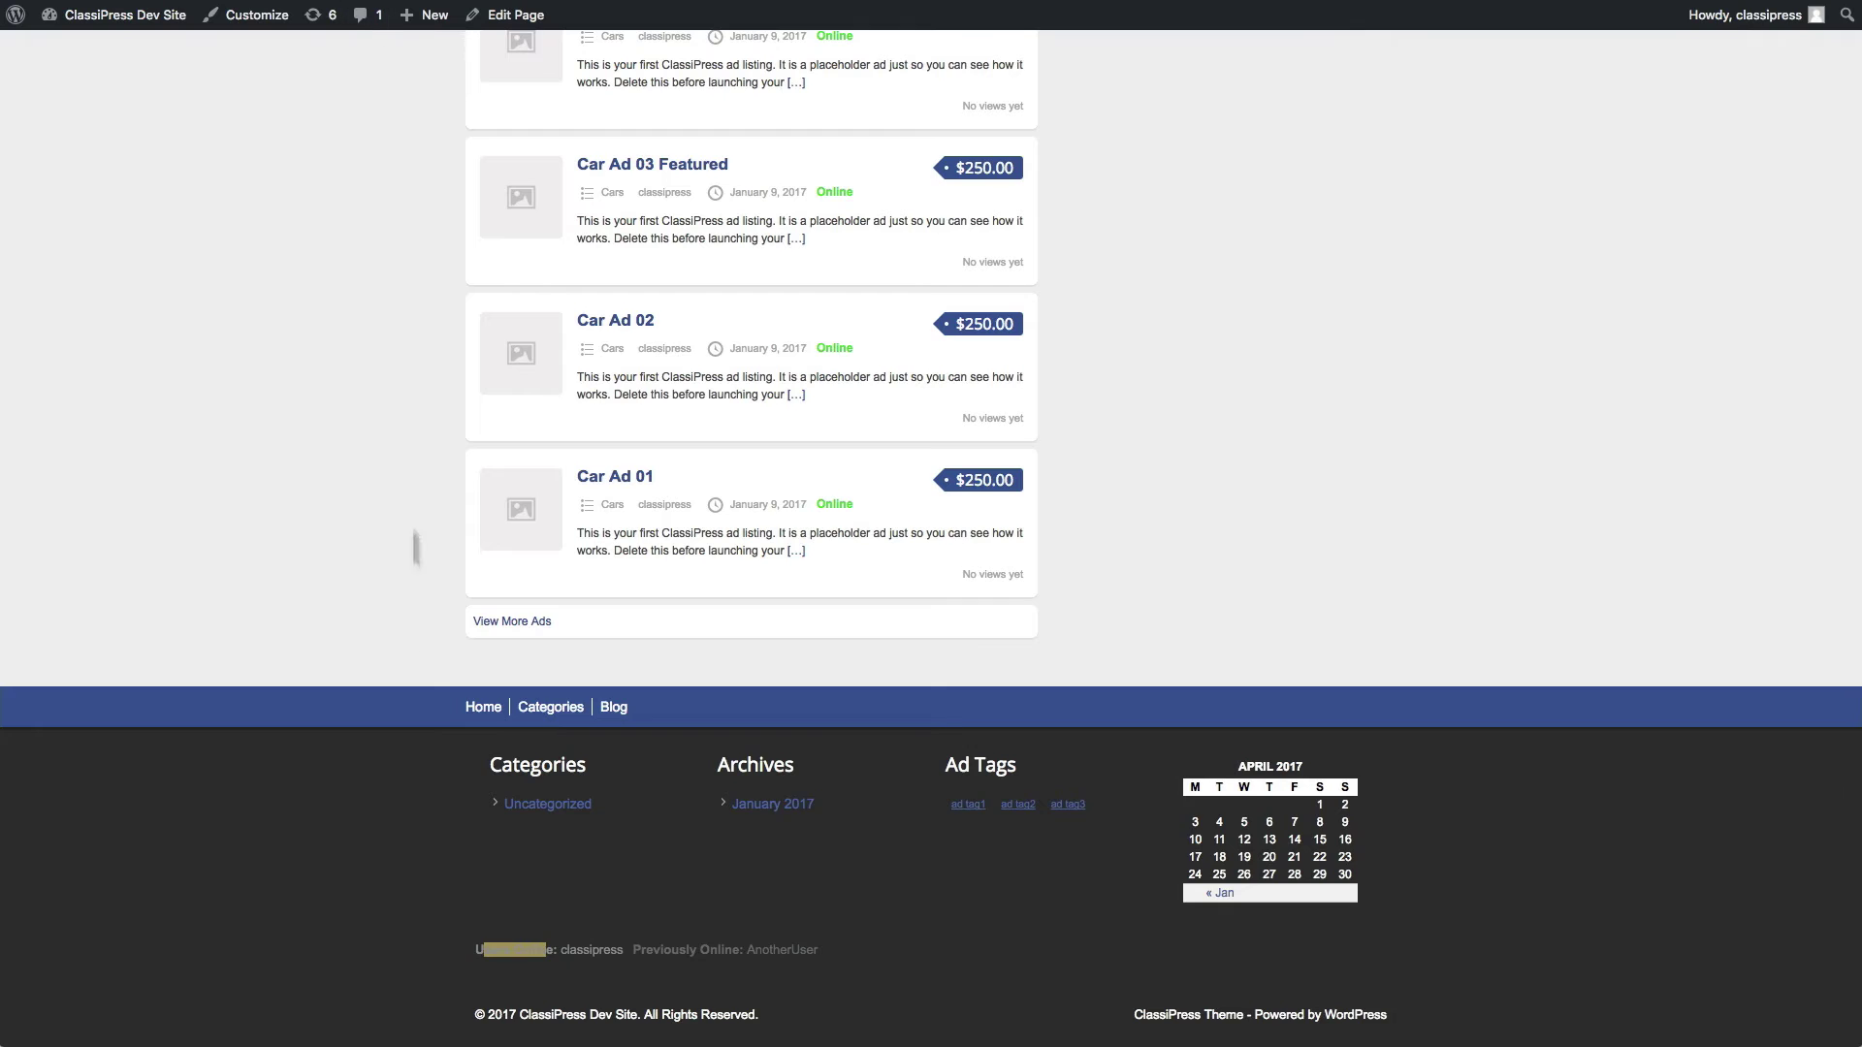
pyautogui.scroll(-1, 519, 934)
pyautogui.scroll(-1, 519, 934)
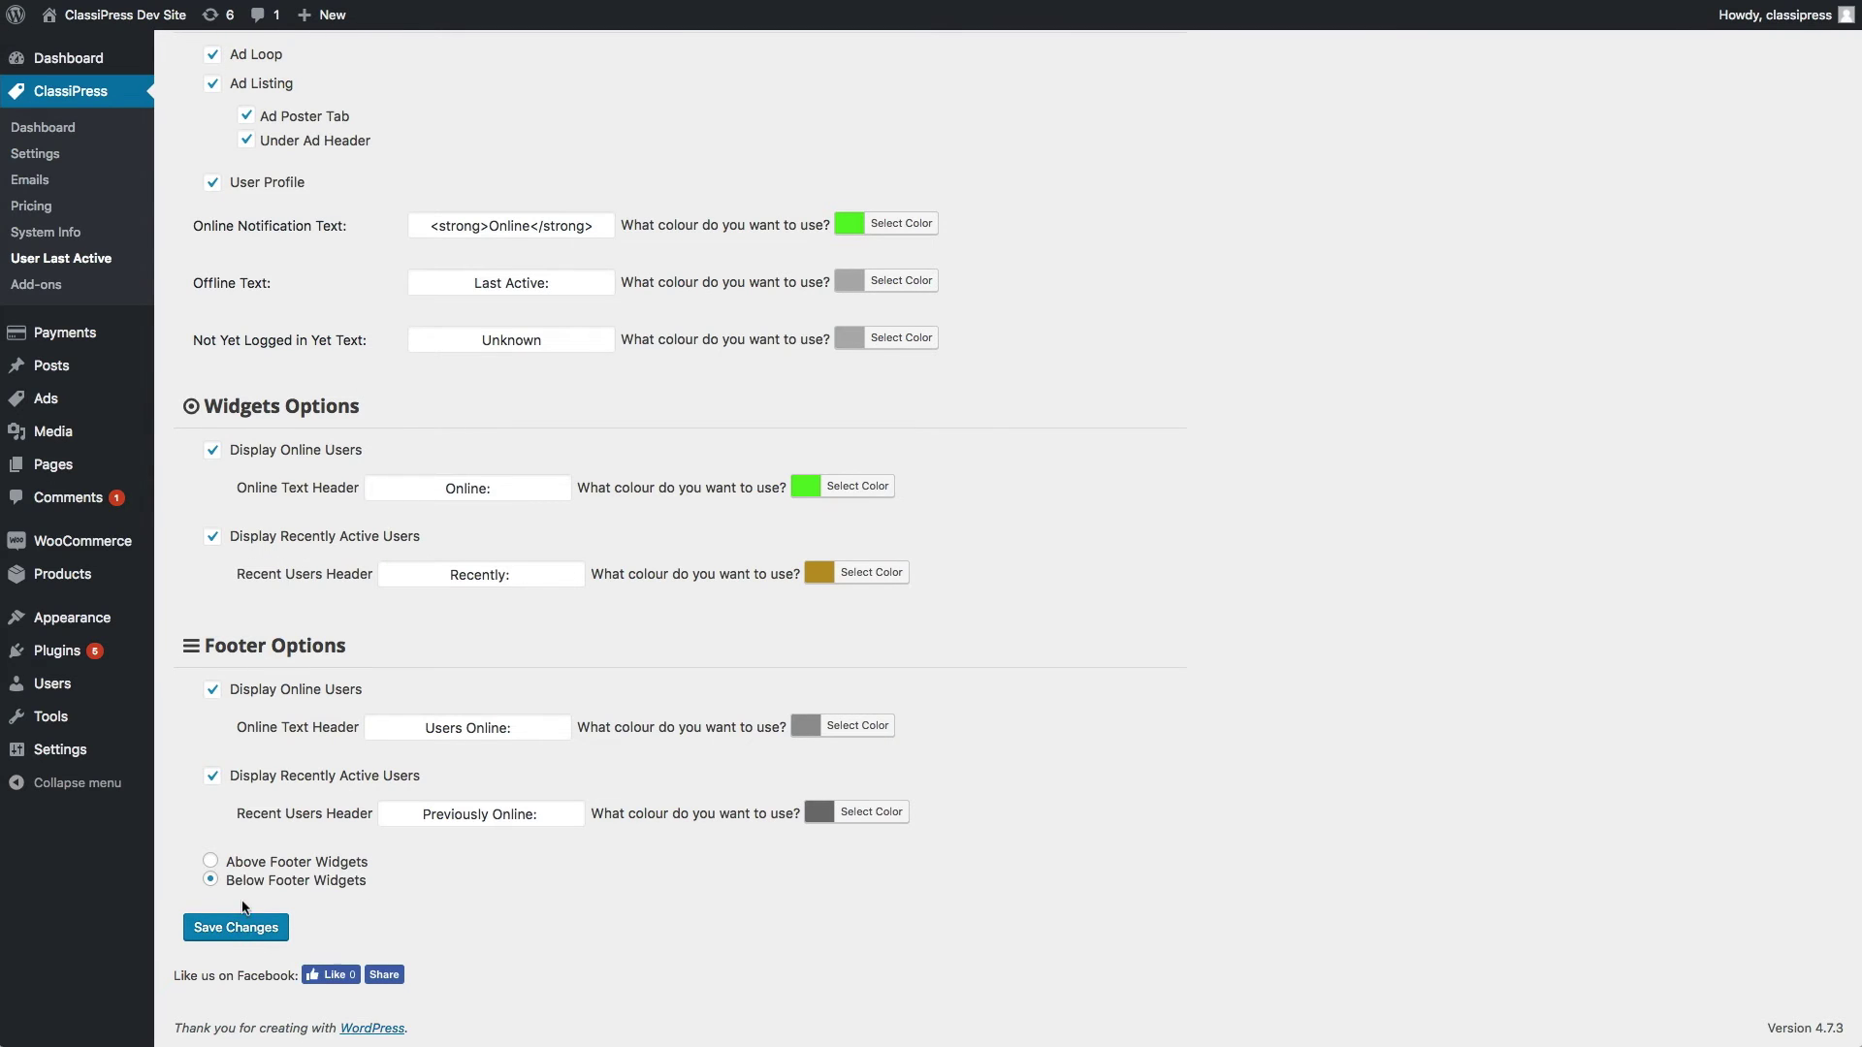
# Set the footer user activity to Above Footer Widgets, save the changes and reload the home page to check its placement
pyautogui.click(210, 861)
pyautogui.click(233, 928)
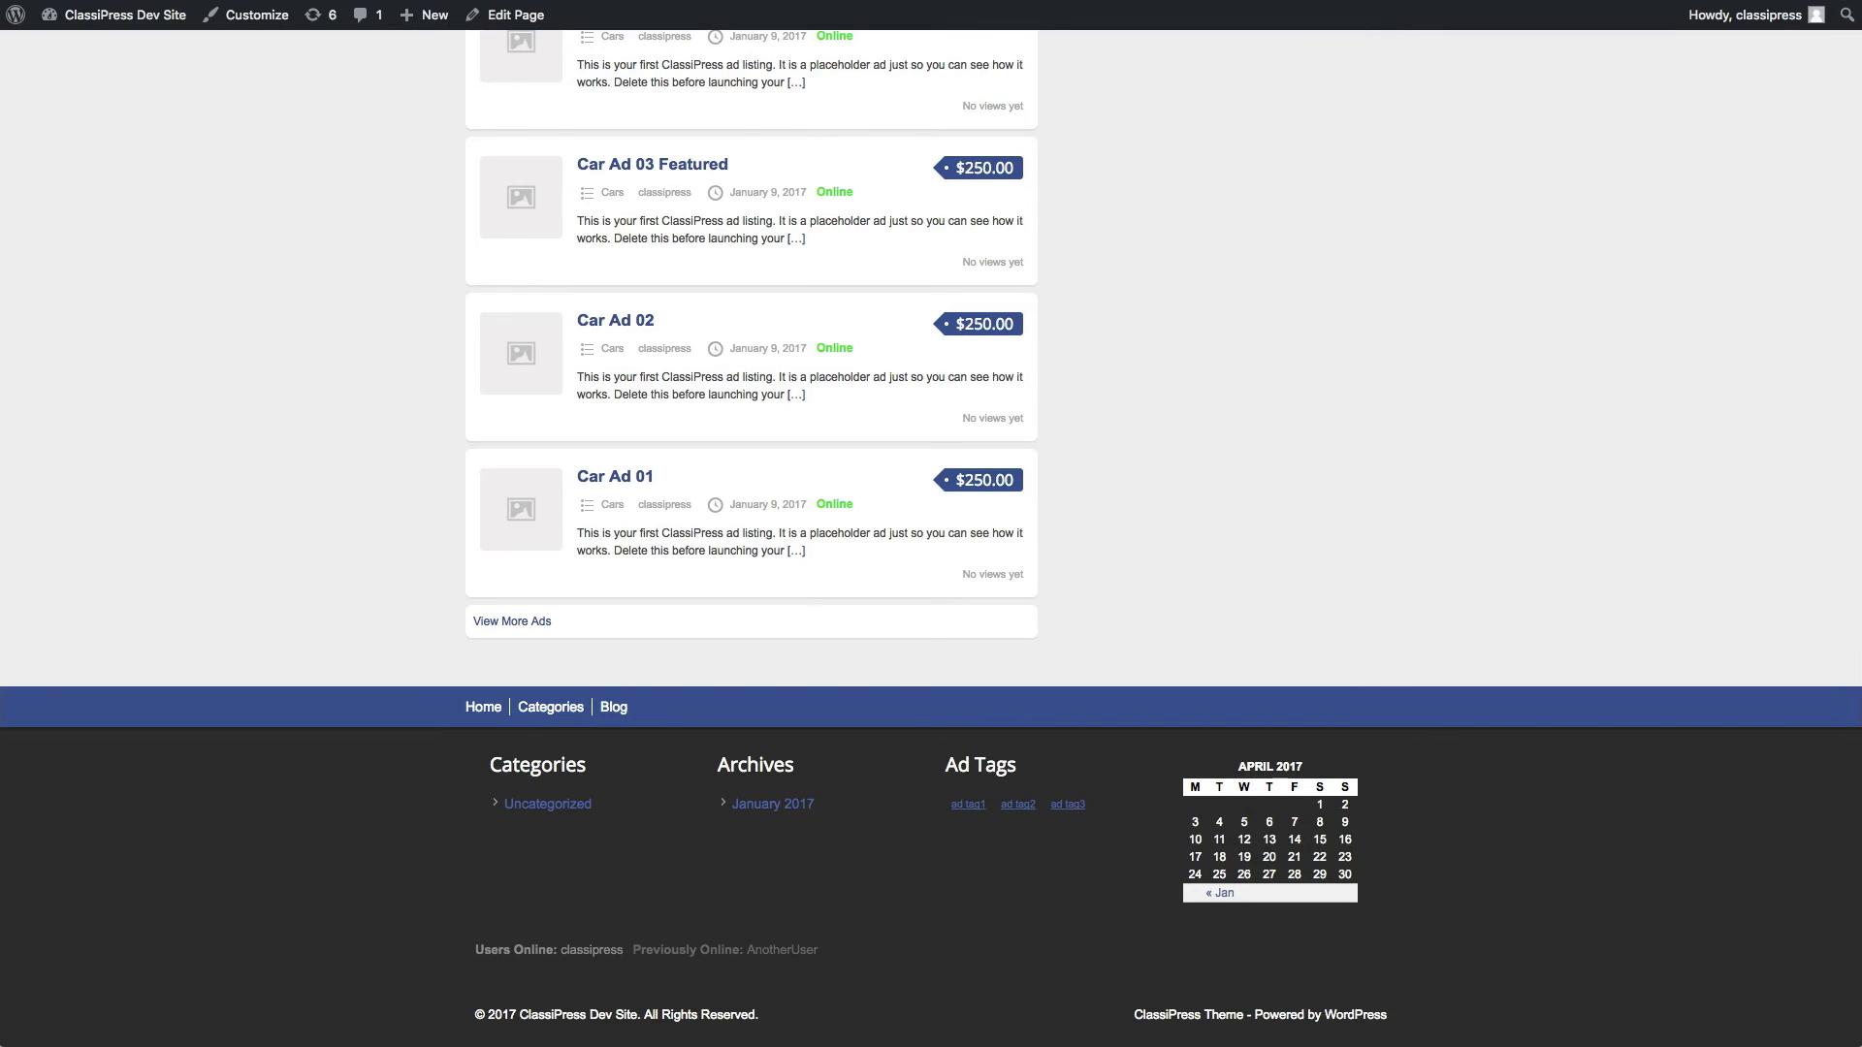
pyautogui.press('super+r')
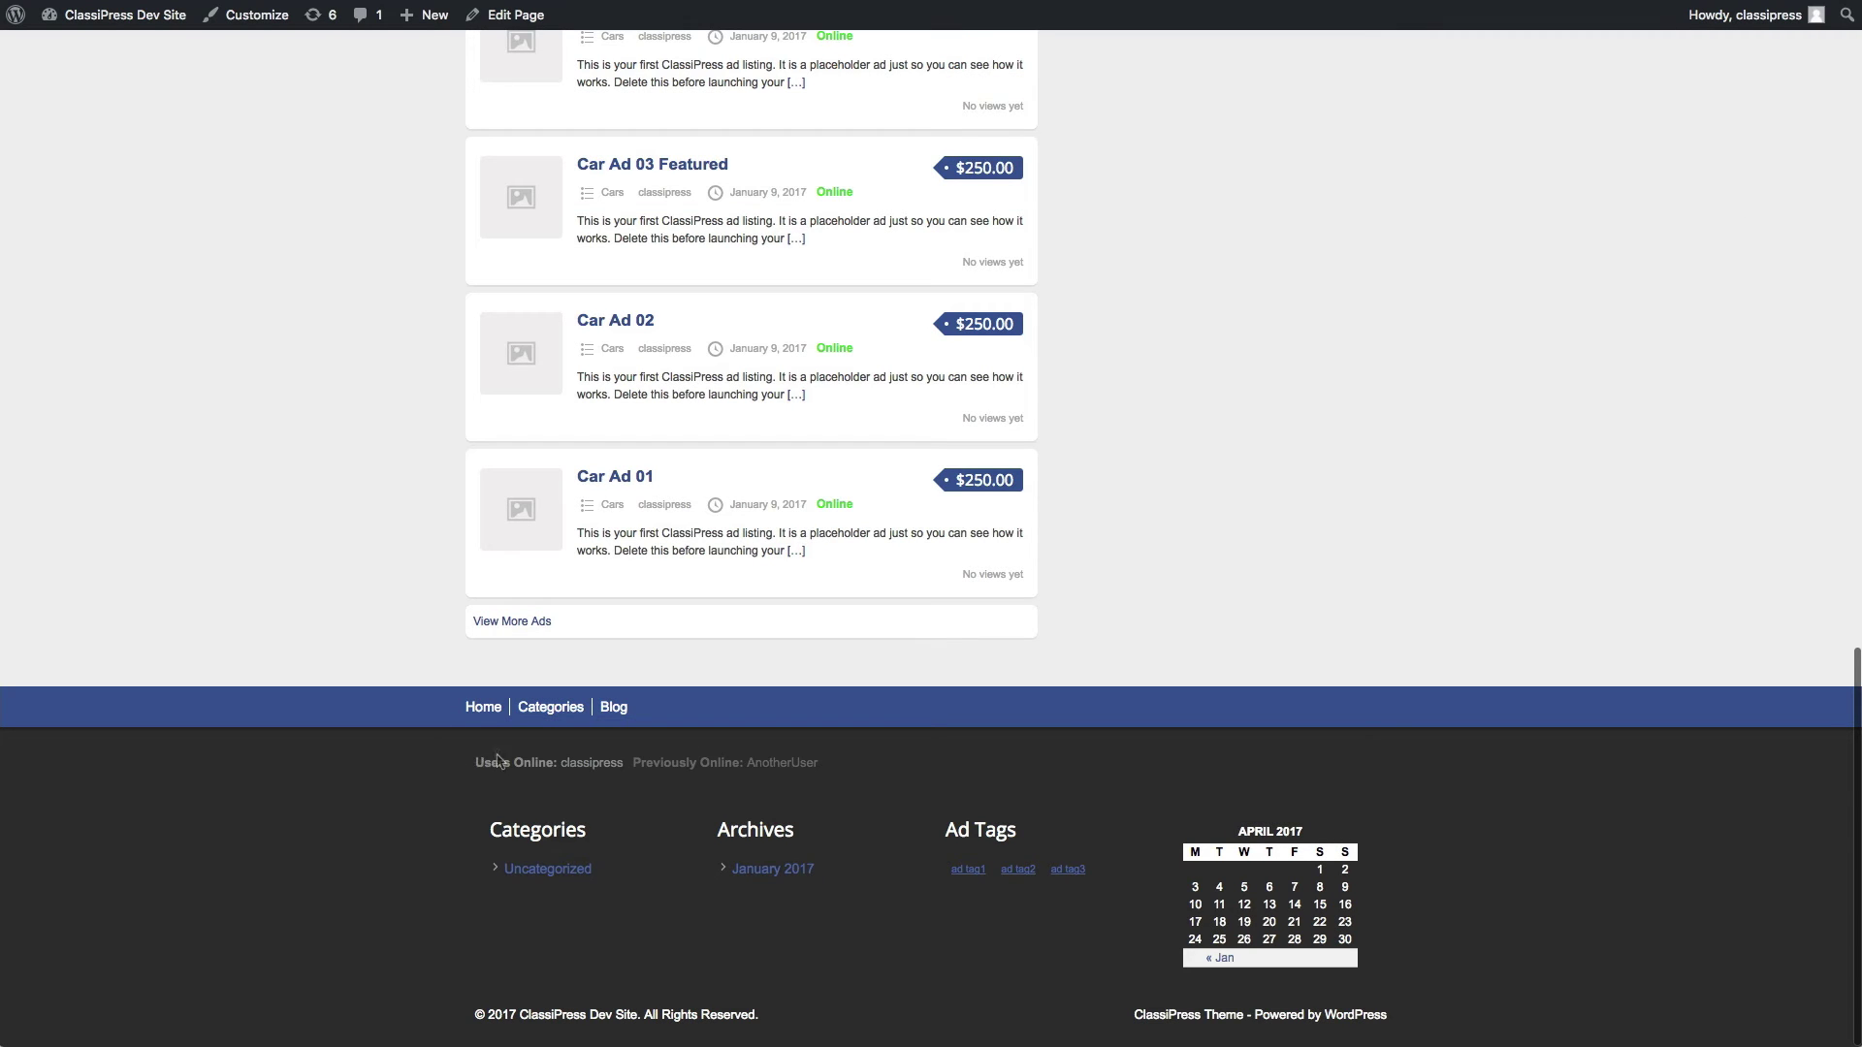
pyautogui.moveTo(483, 762); pyautogui.dragTo(536, 762)
pyautogui.click(287, 811)
# Review the online statuses in the home page listings and the User Activity widget from the footer upwards
pyautogui.scroll(4, 447, 768)
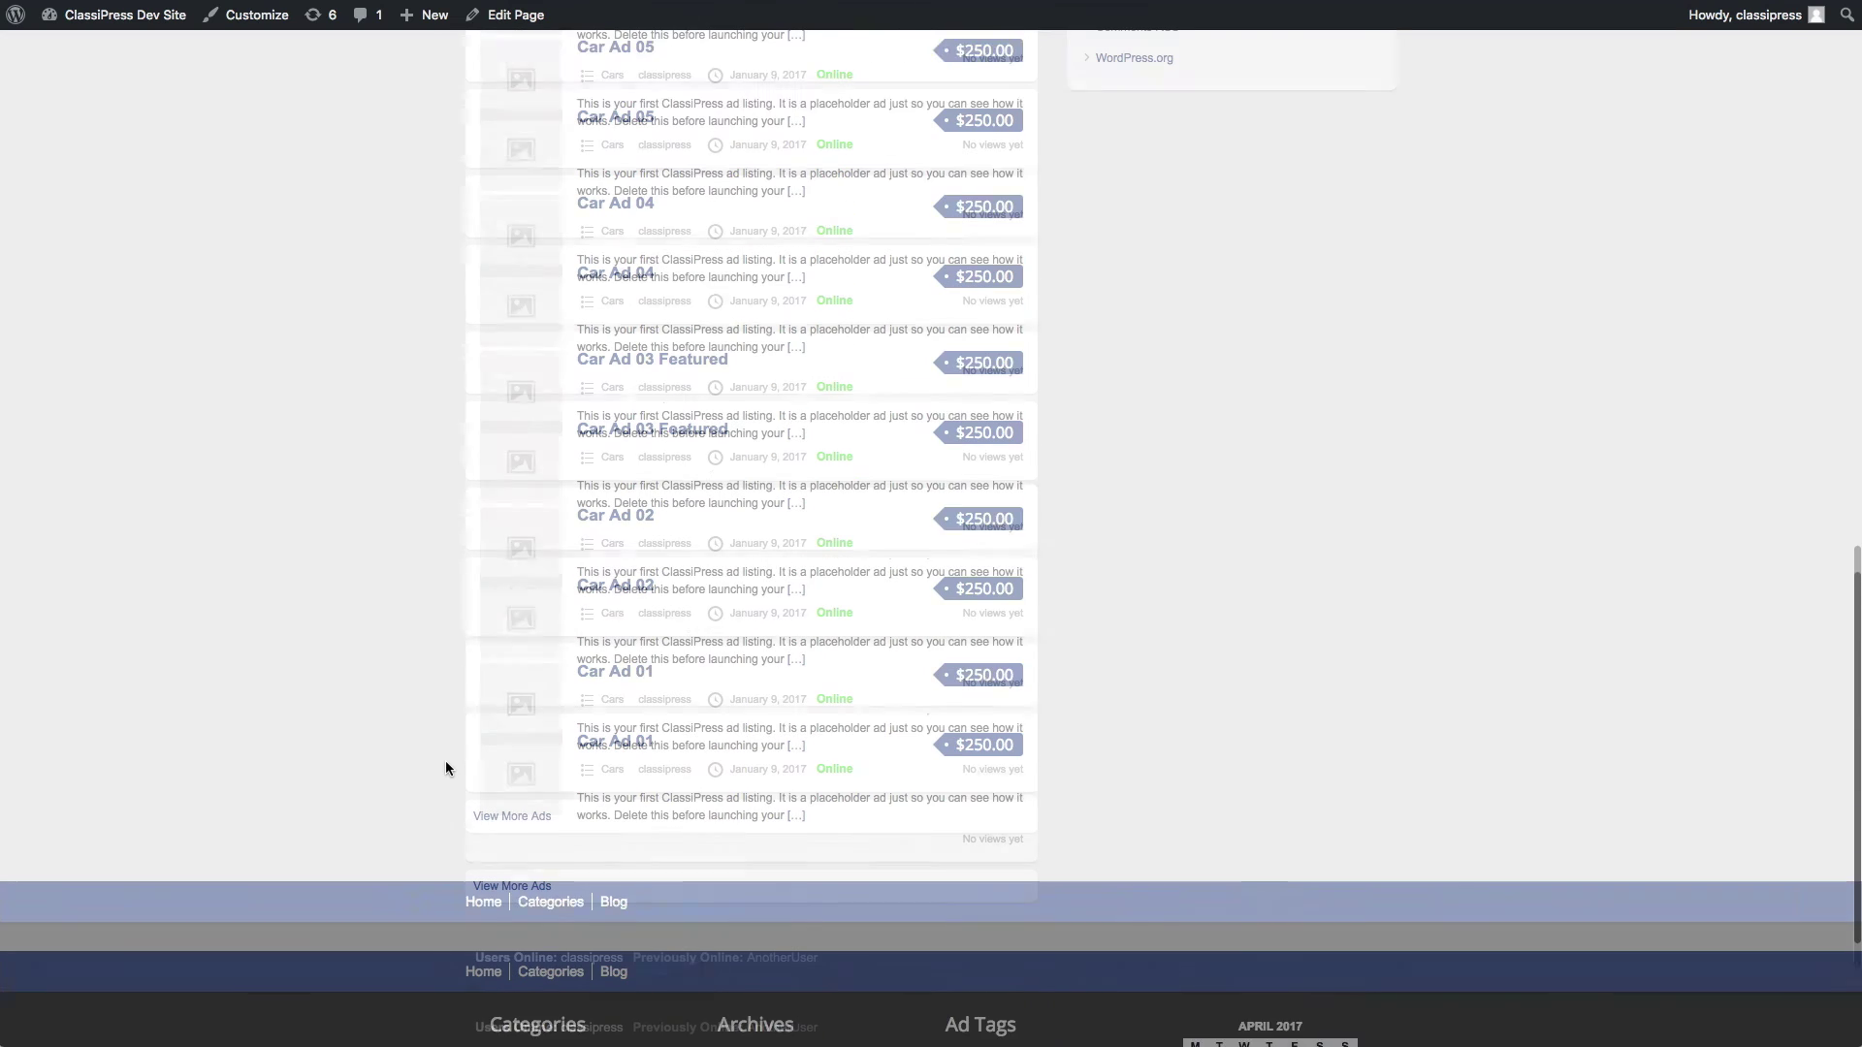
pyautogui.scroll(6, 445, 768)
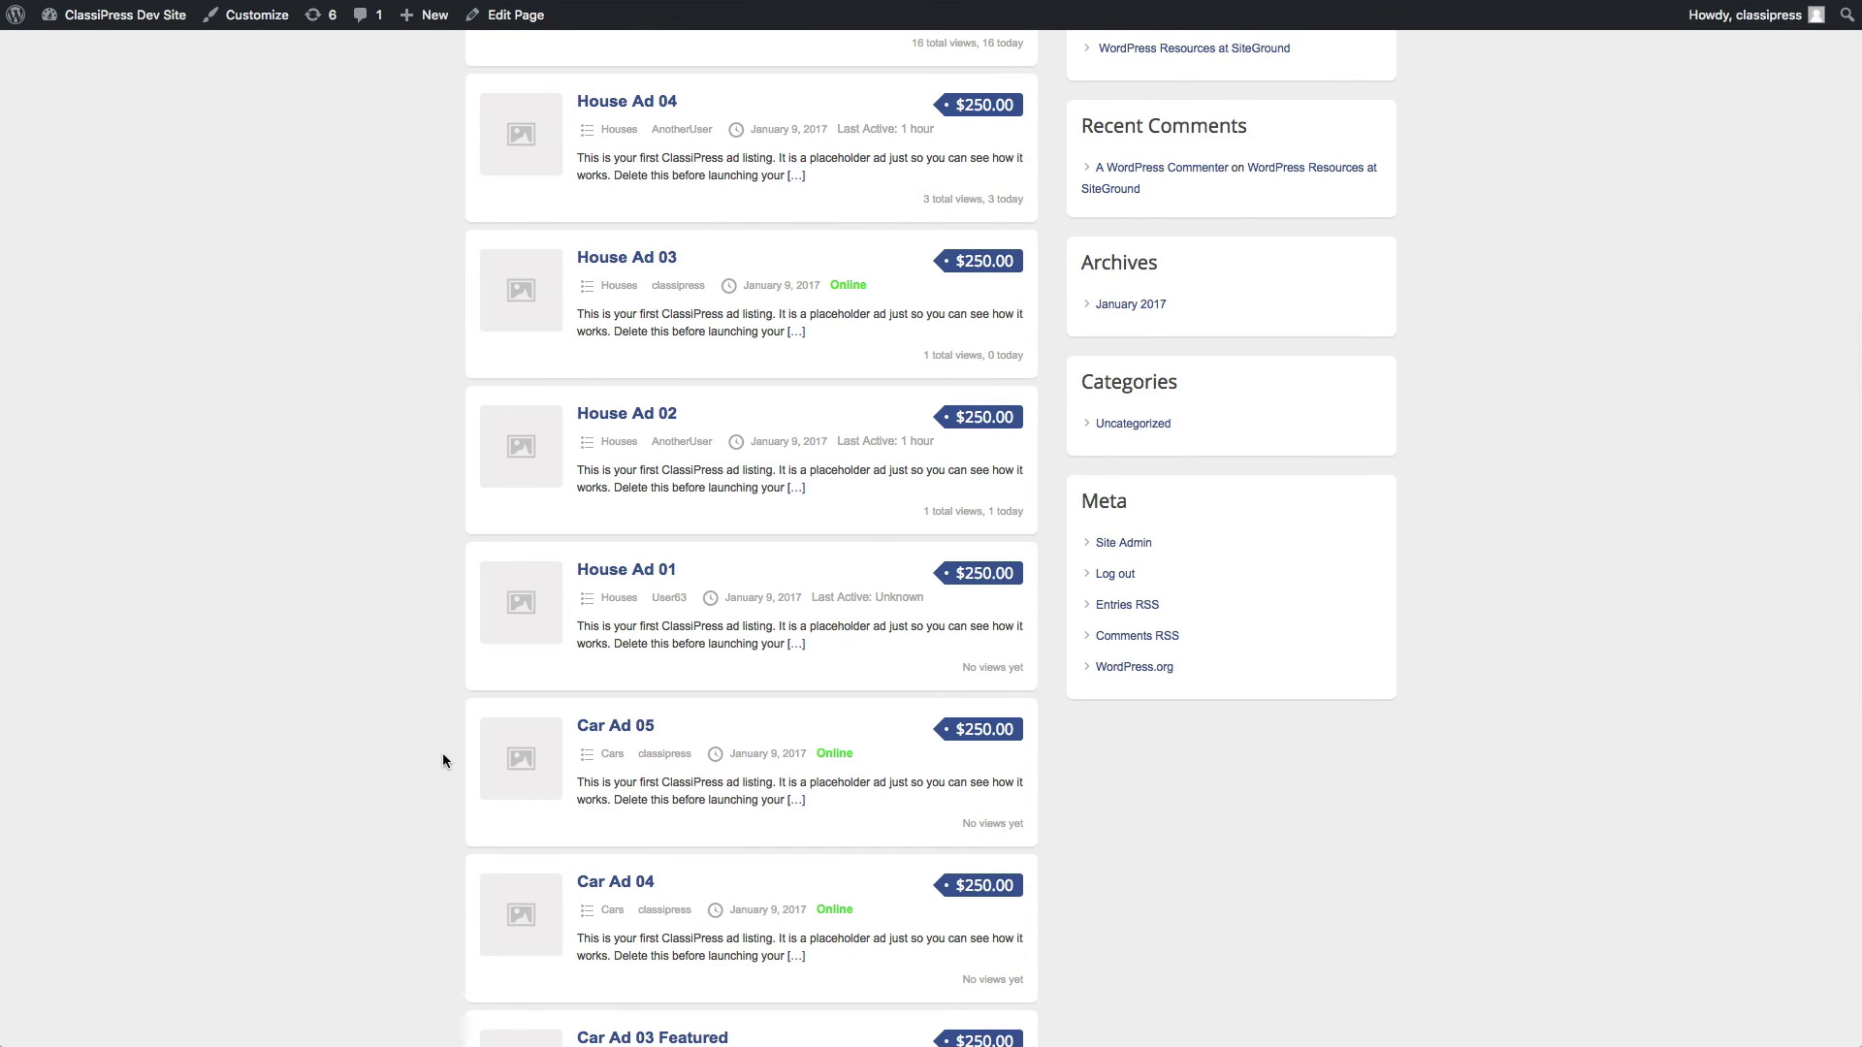
pyautogui.scroll(2, 442, 761)
pyautogui.scroll(2, 442, 760)
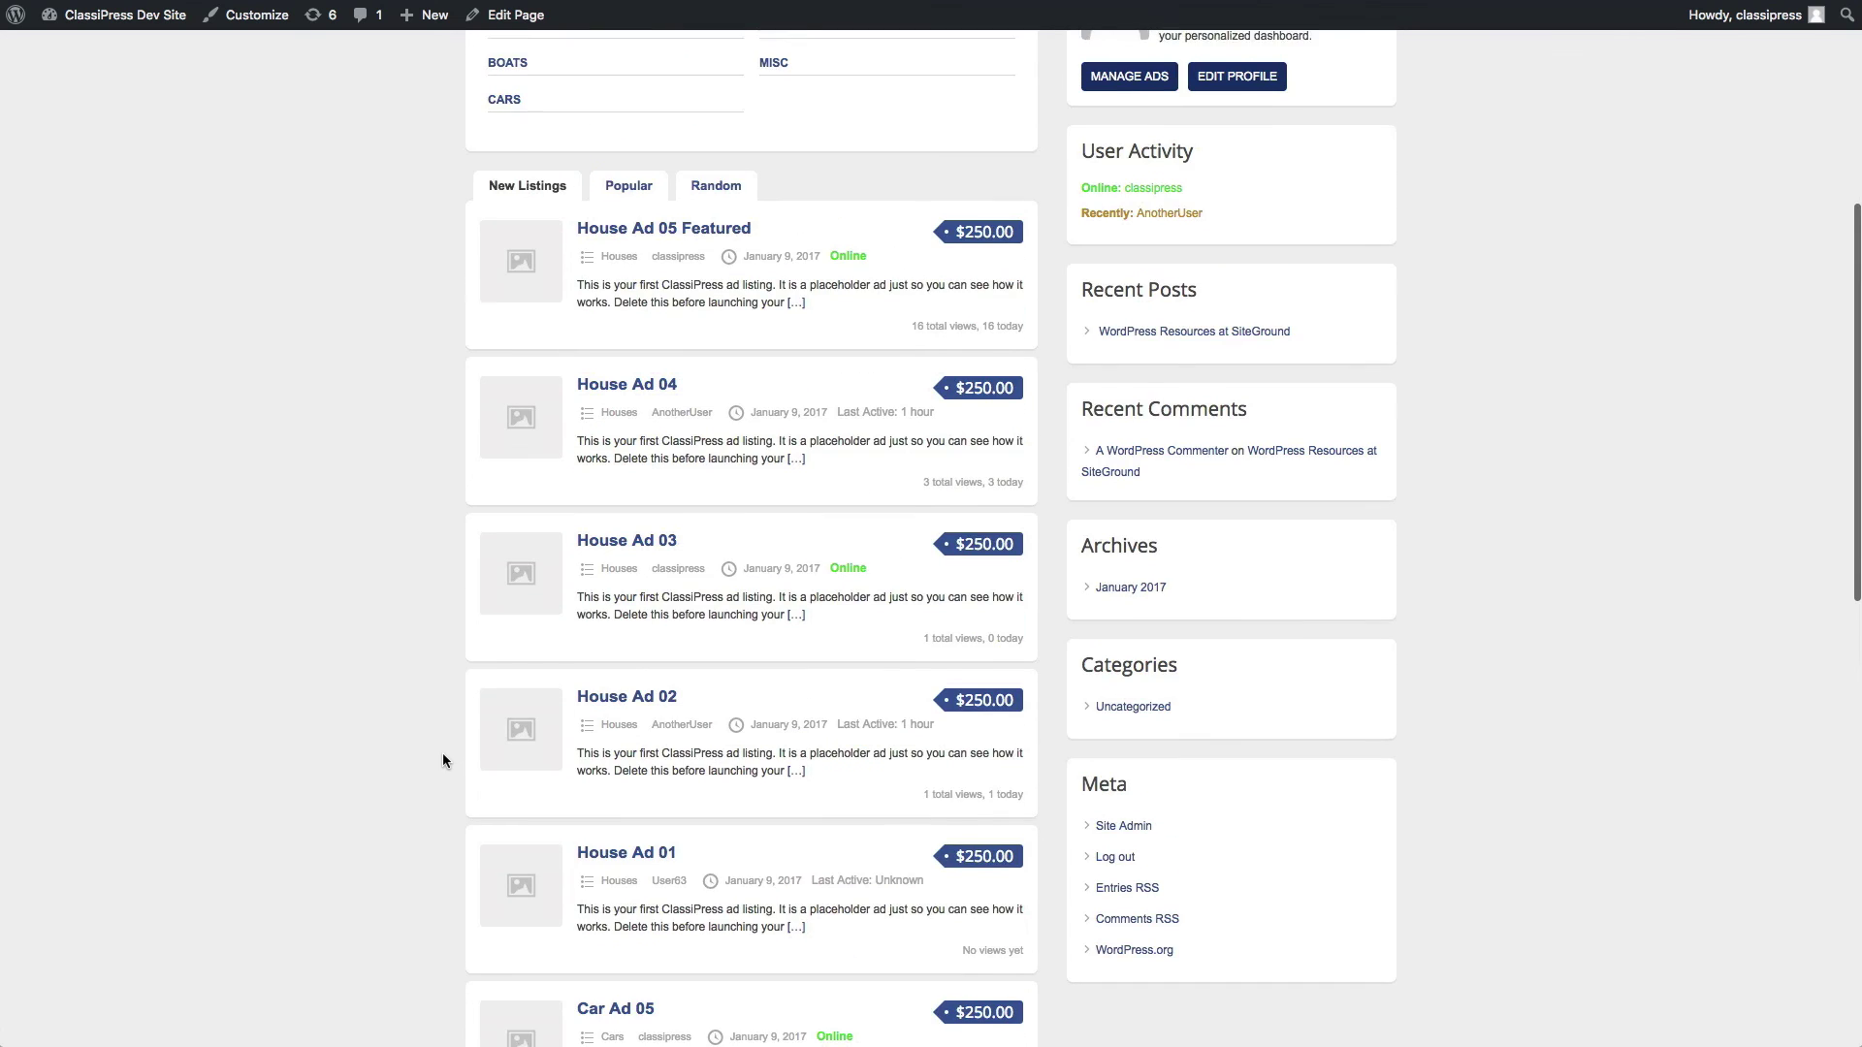
pyautogui.scroll(2, 442, 760)
pyautogui.scroll(2, 441, 751)
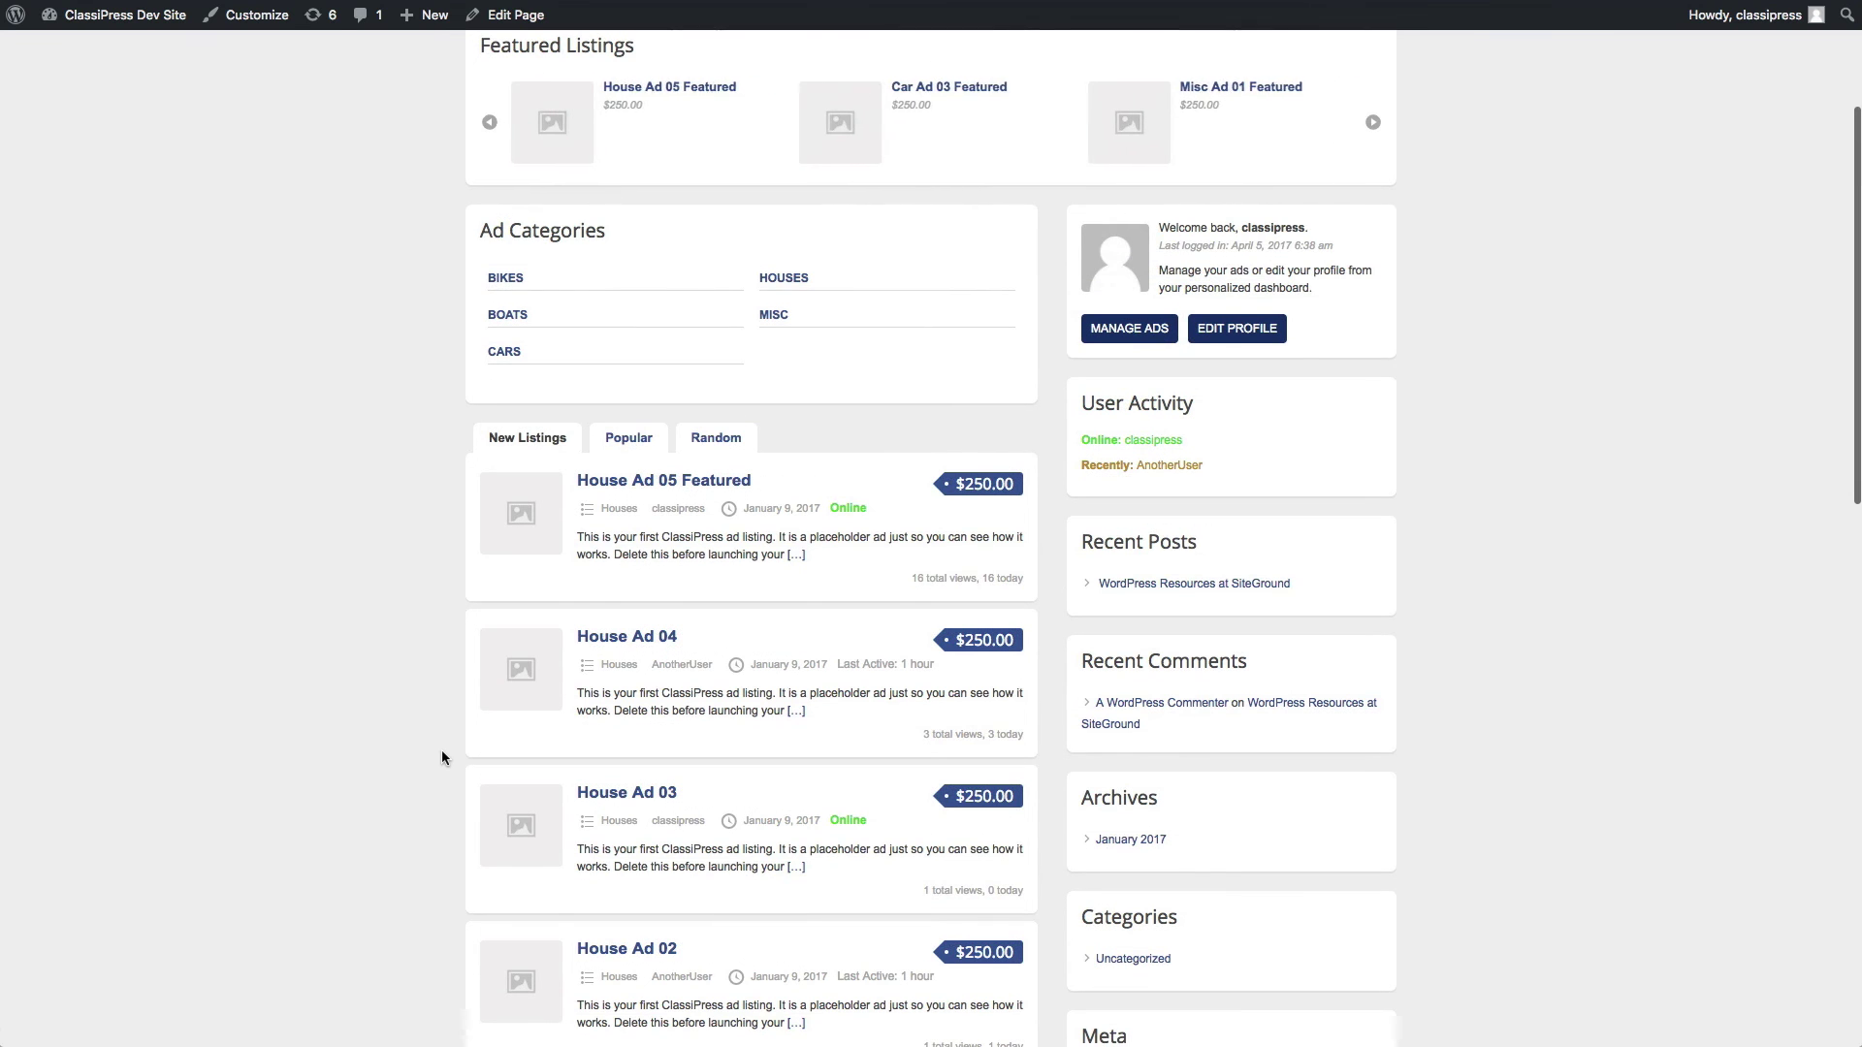